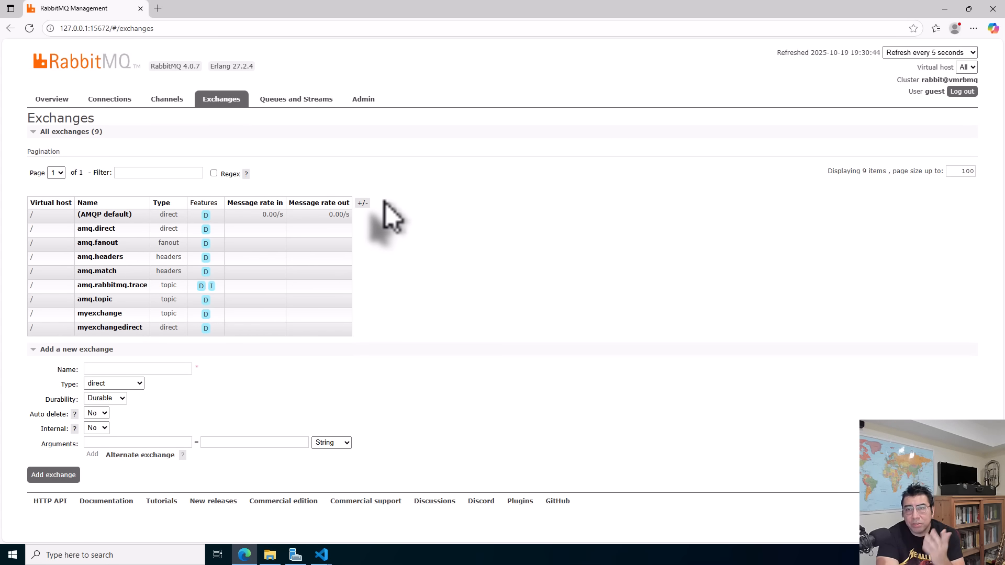
Open the Queues and Streams page and view the queue list down to testqueue1 and testqueue2.
left_click(297, 102)
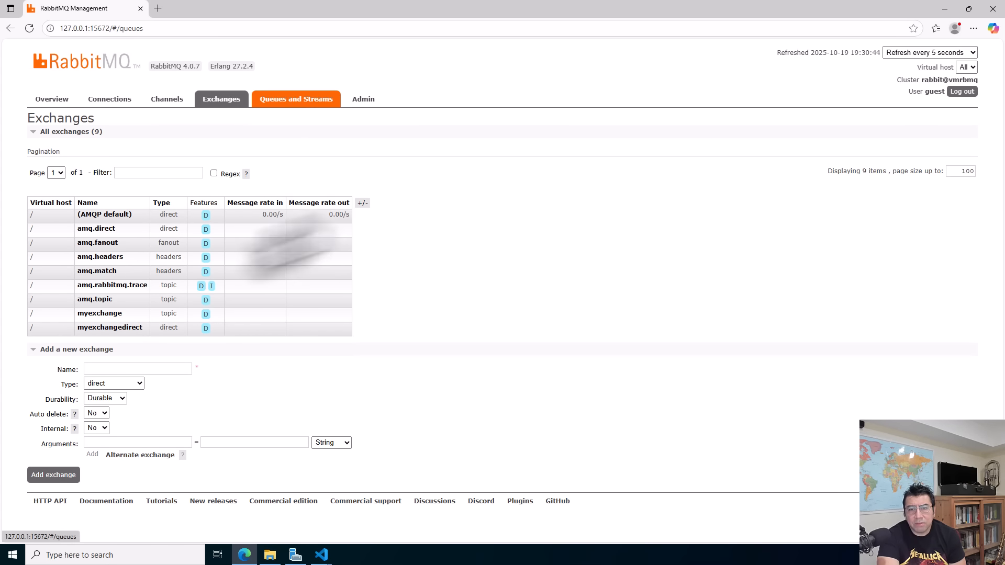
scroll(304, 313, "down", 1)
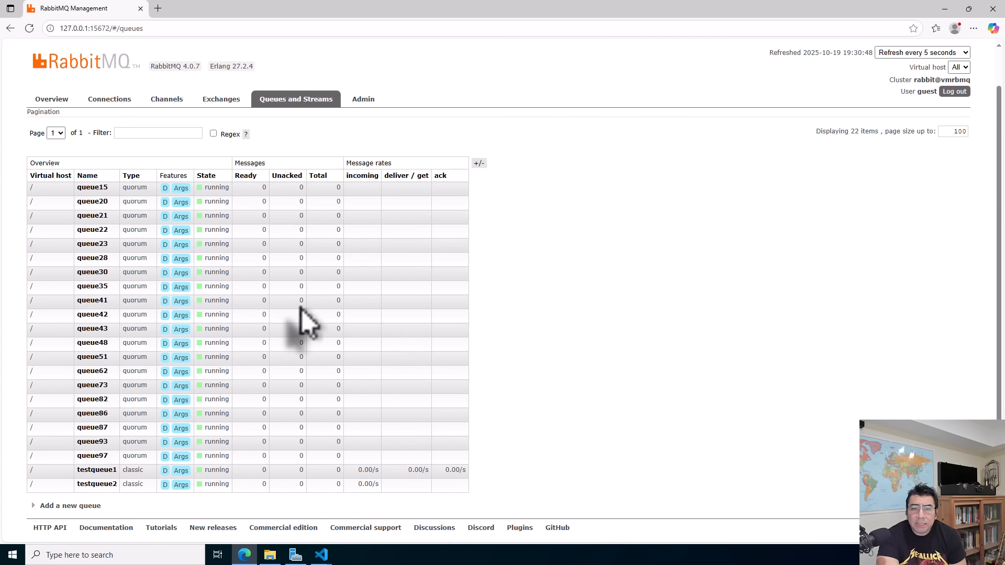
Switch to the wsSender workspace in Visual Studio Code, maximize it, and open wfsender's workflow.json in the designer with a taller canvas.
mouse_move(321, 554)
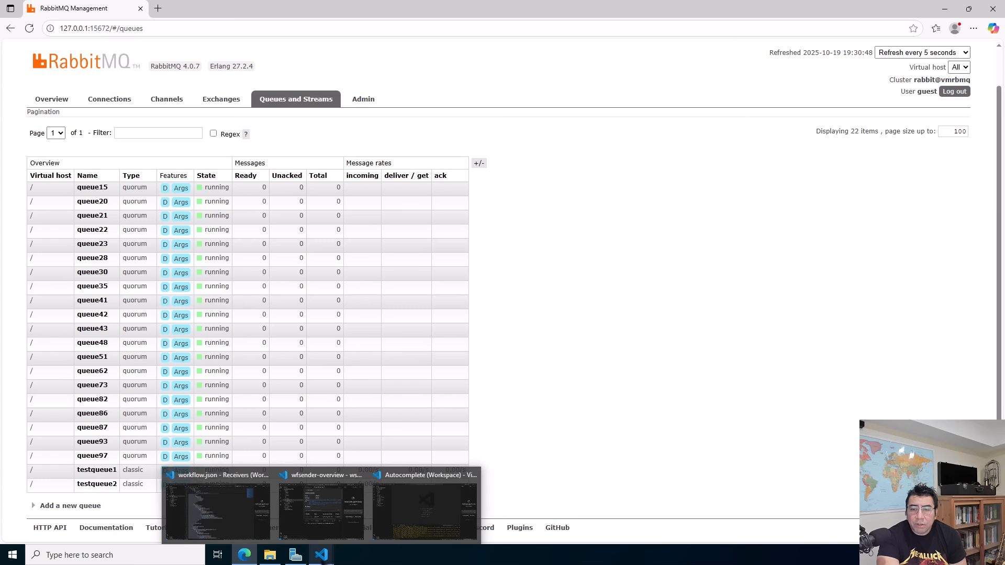
left_click(311, 521)
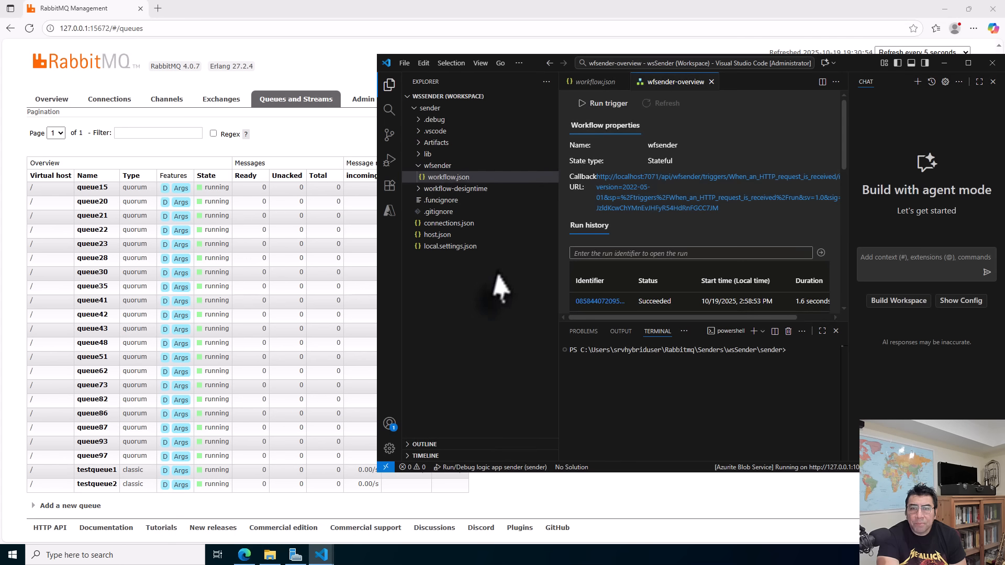
left_click(967, 63)
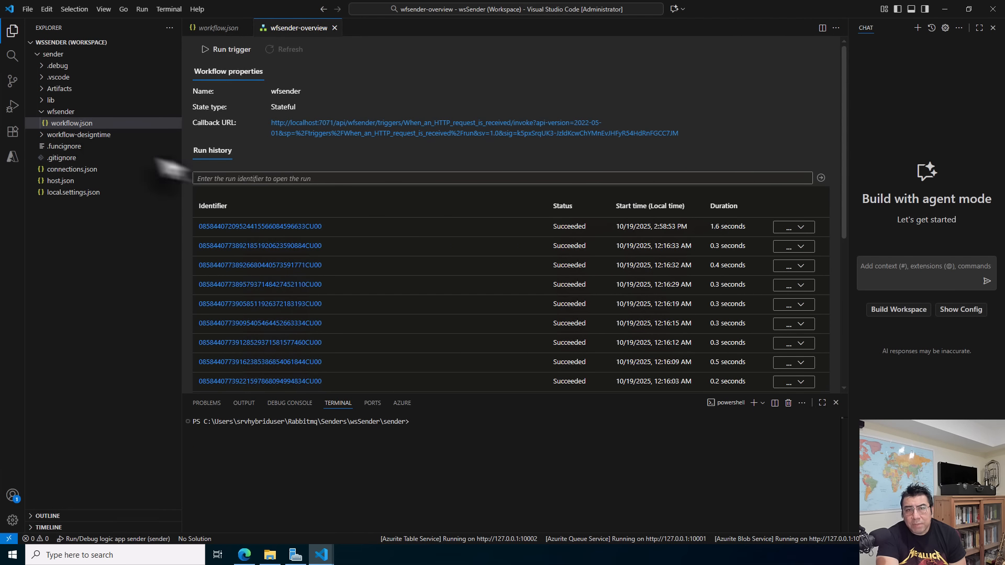
right_click(86, 126)
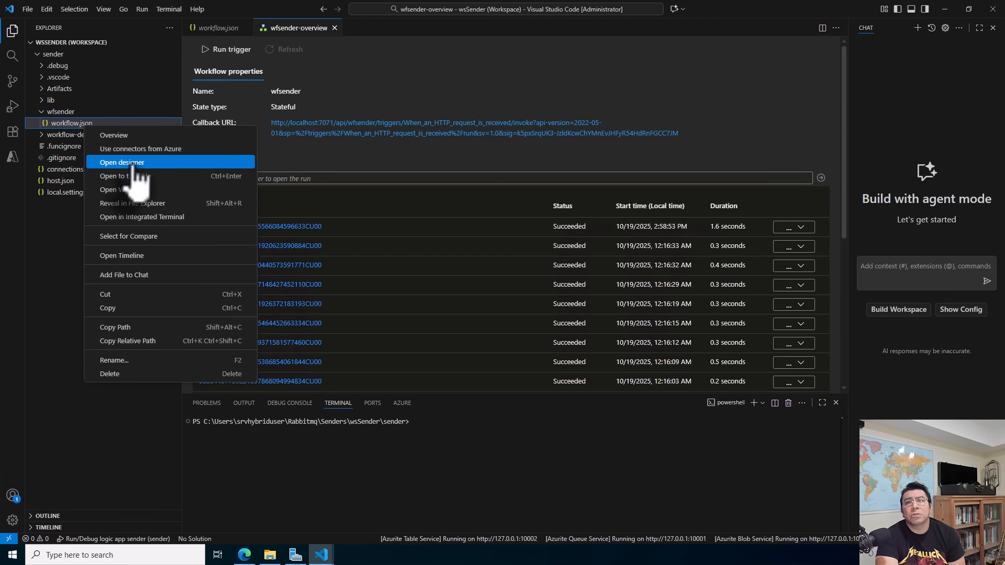
left_click(131, 163)
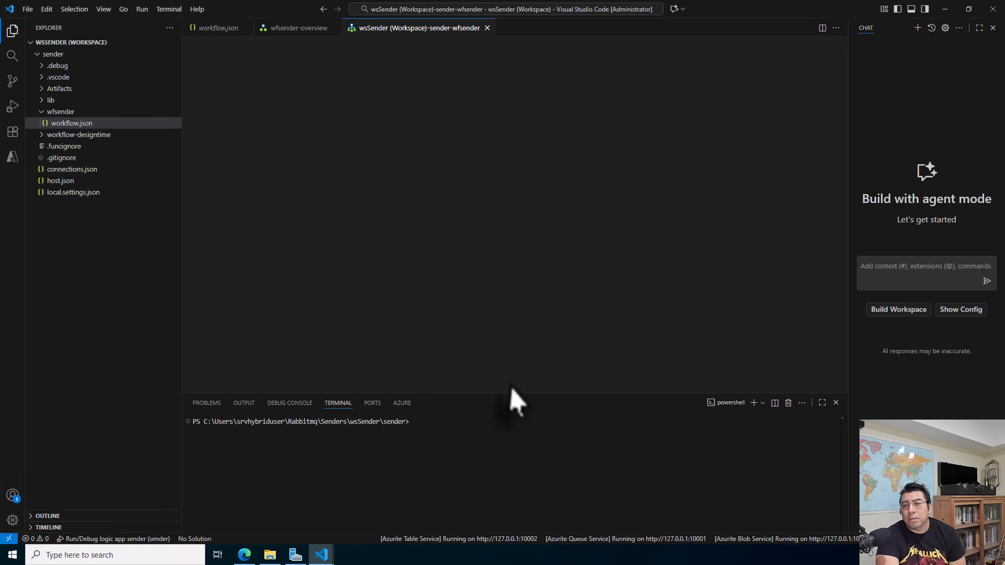
left_click_drag(518, 393, 517, 446)
left_click_drag(617, 181, 408, 133)
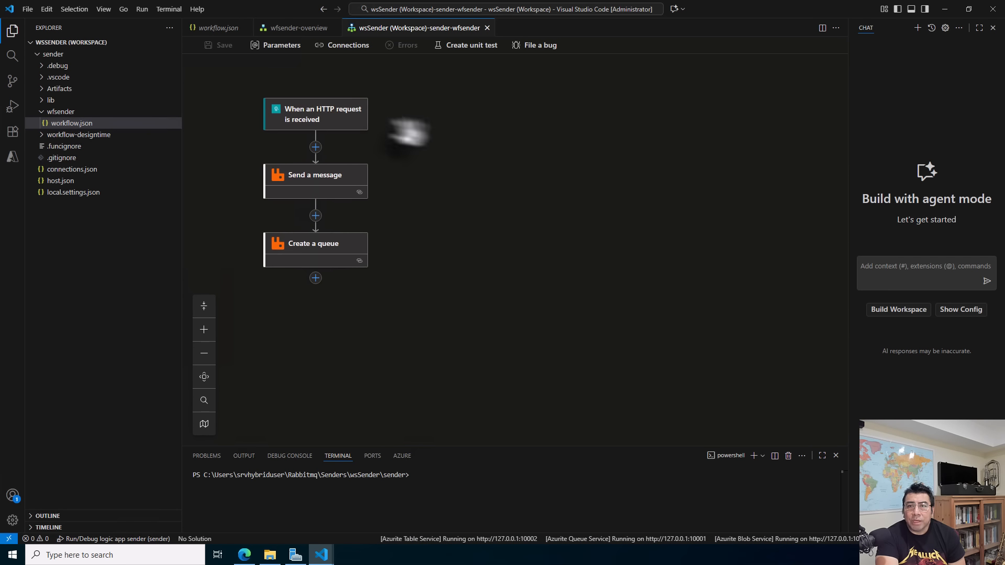
Review the HTTP request trigger, Send a message with its advanced parameters, and Create a queue with its queue name expression.
left_click(335, 125)
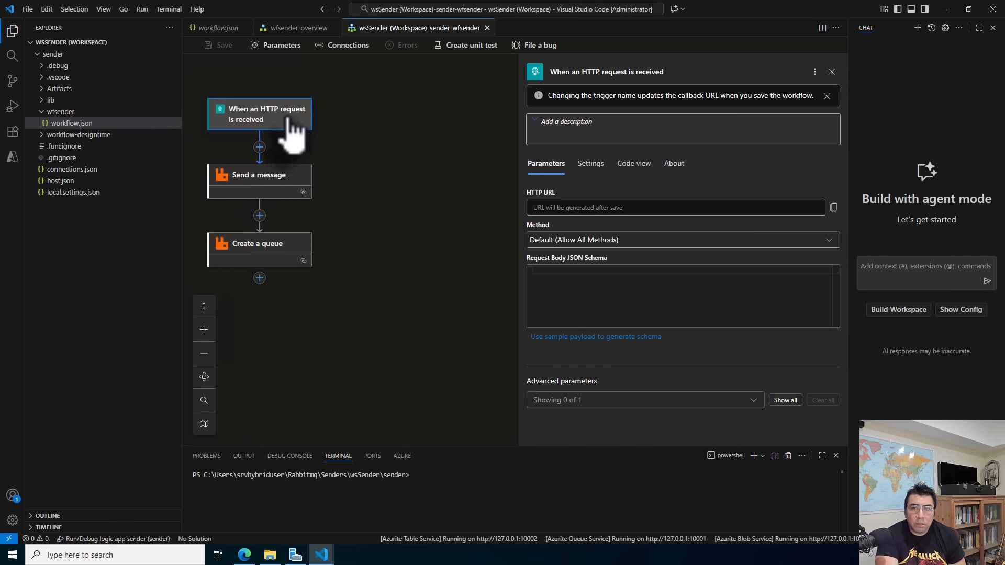
left_click(266, 180)
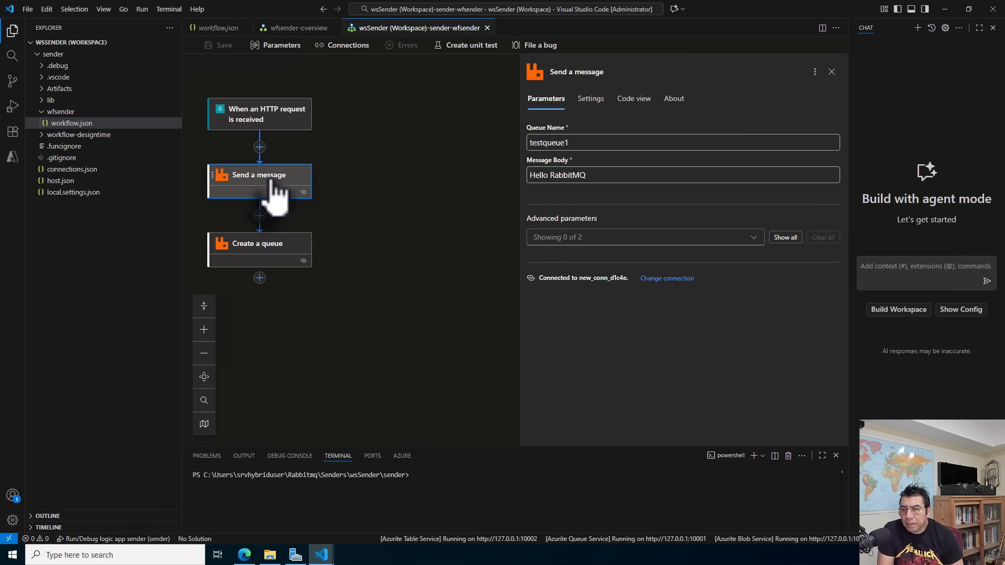
left_click(758, 240)
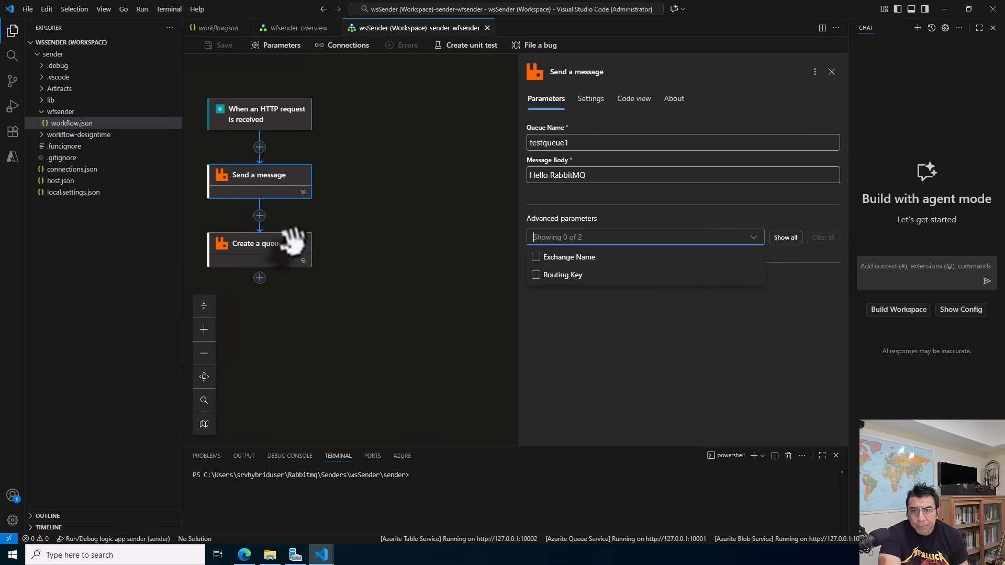
left_click(272, 250)
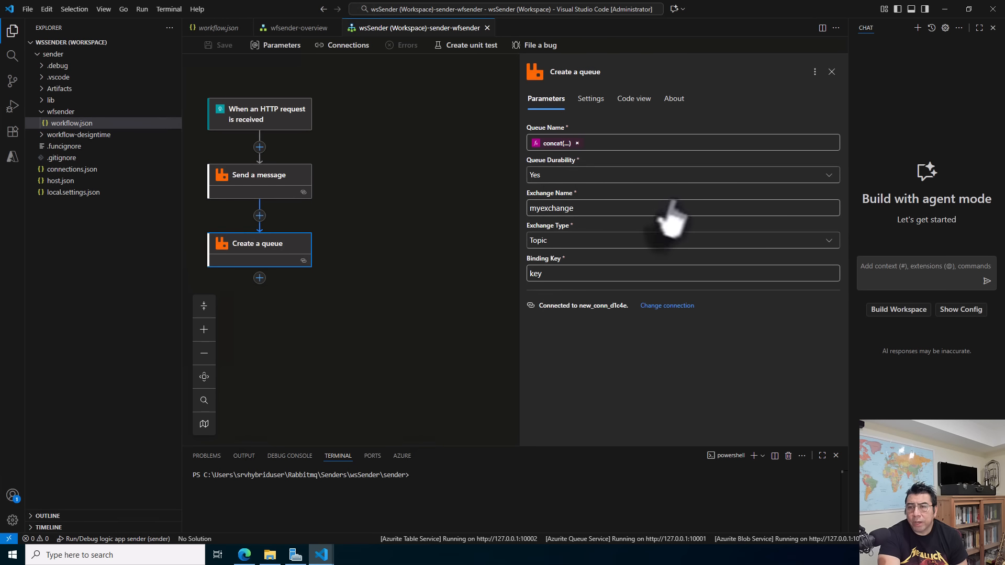
left_click(555, 146)
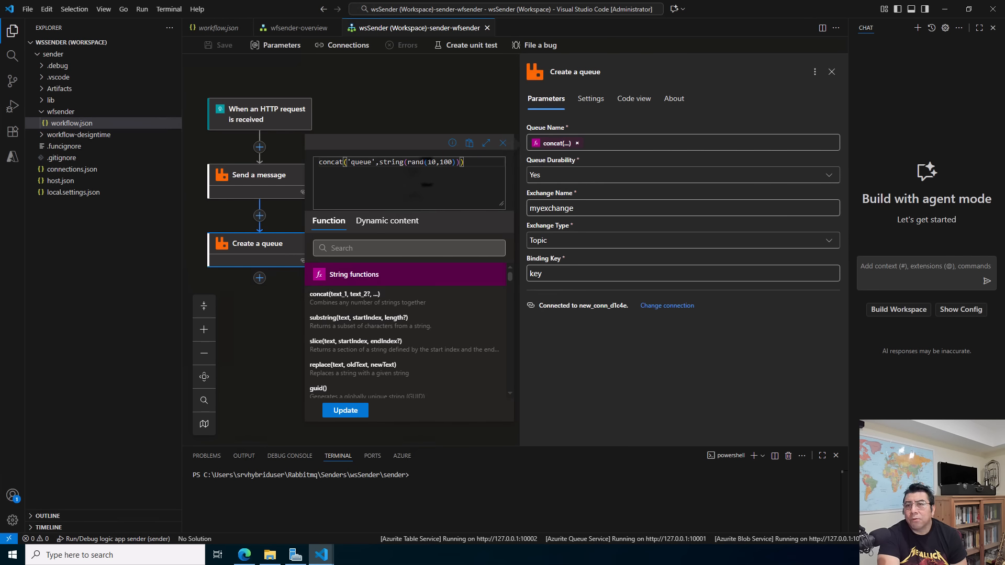
left_click(503, 143)
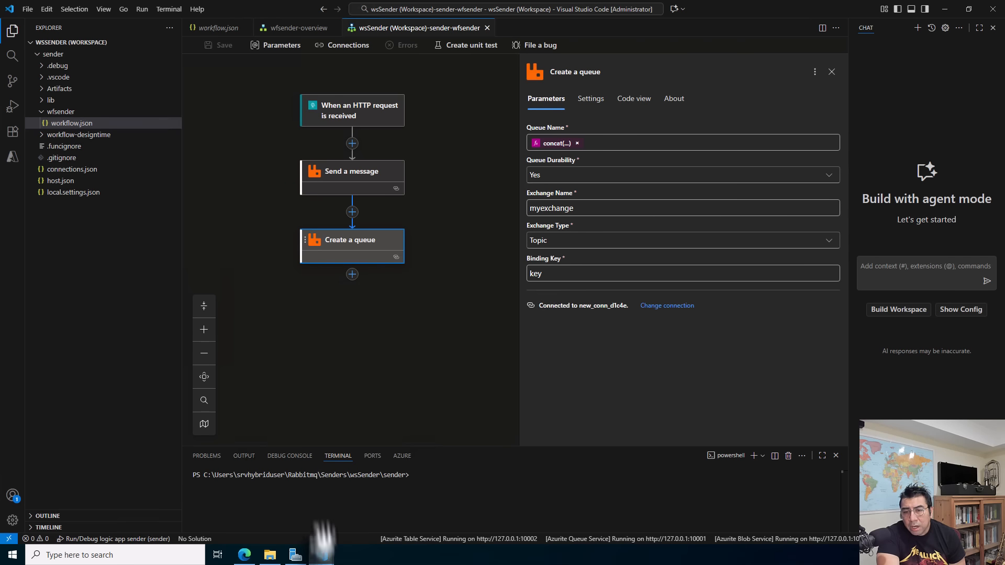
Switch to the Receivers workspace and open wfreceiver's workflow.json in the designer.
mouse_move(324, 552)
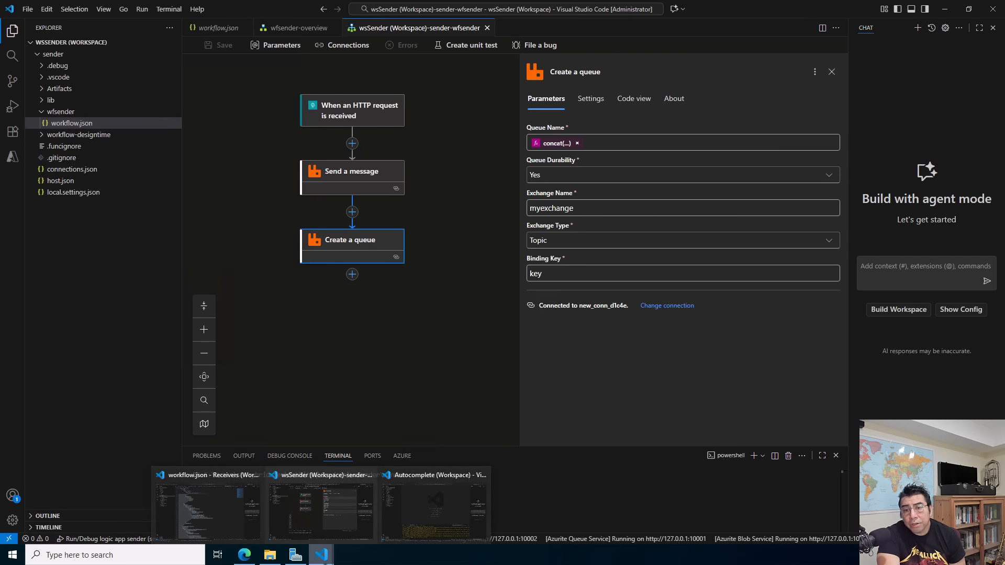
left_click(246, 511)
left_click(303, 176)
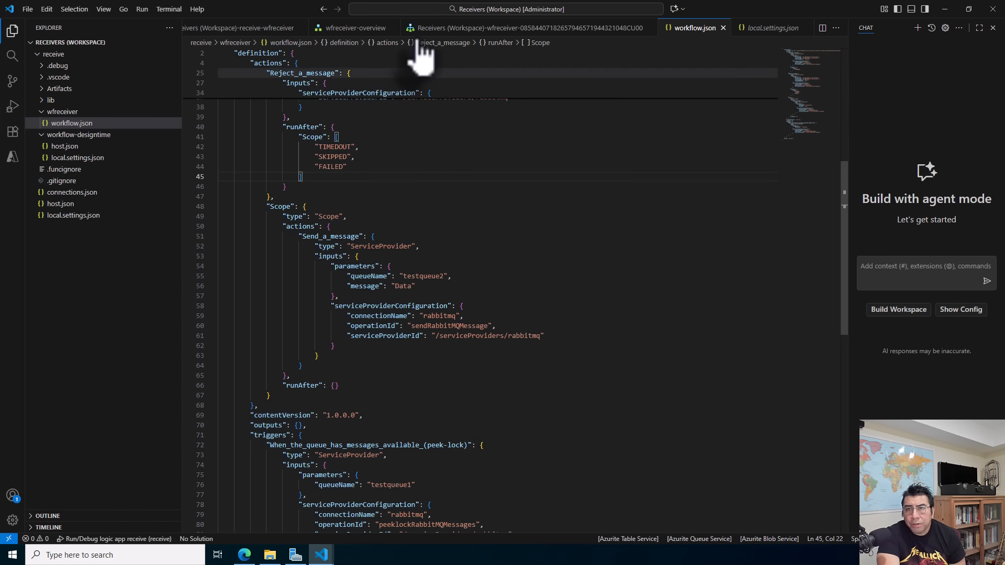
right_click(75, 124)
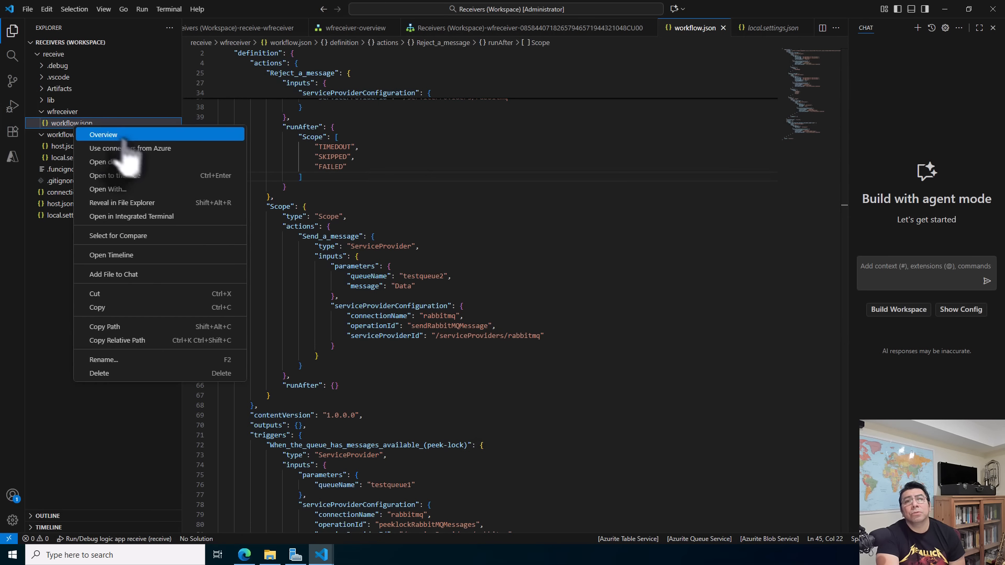
left_click(137, 163)
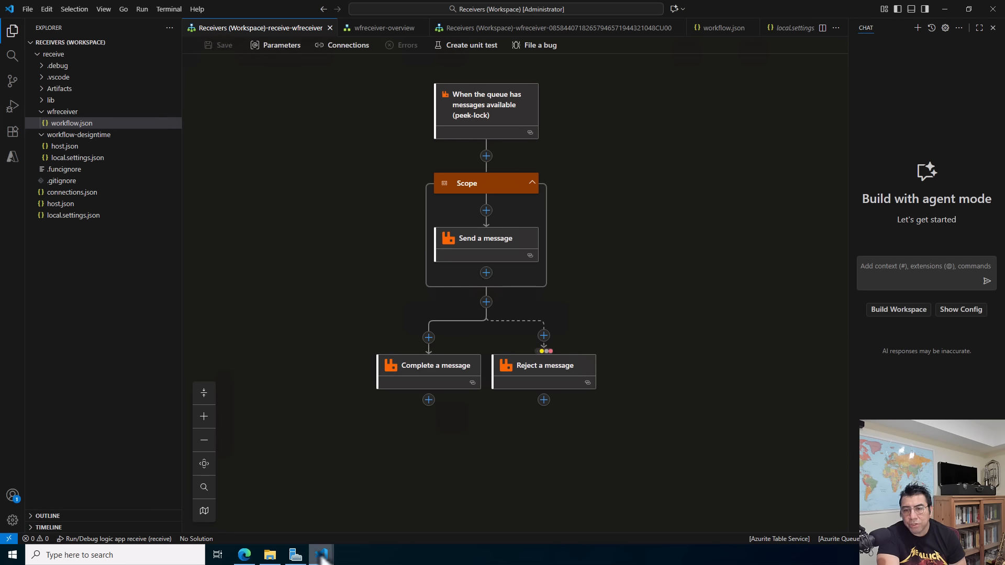
Switch to the Autocomplete workspace, open receiveac's workflow.json in the designer, and view the parameters of Send a message.
mouse_move(316, 541)
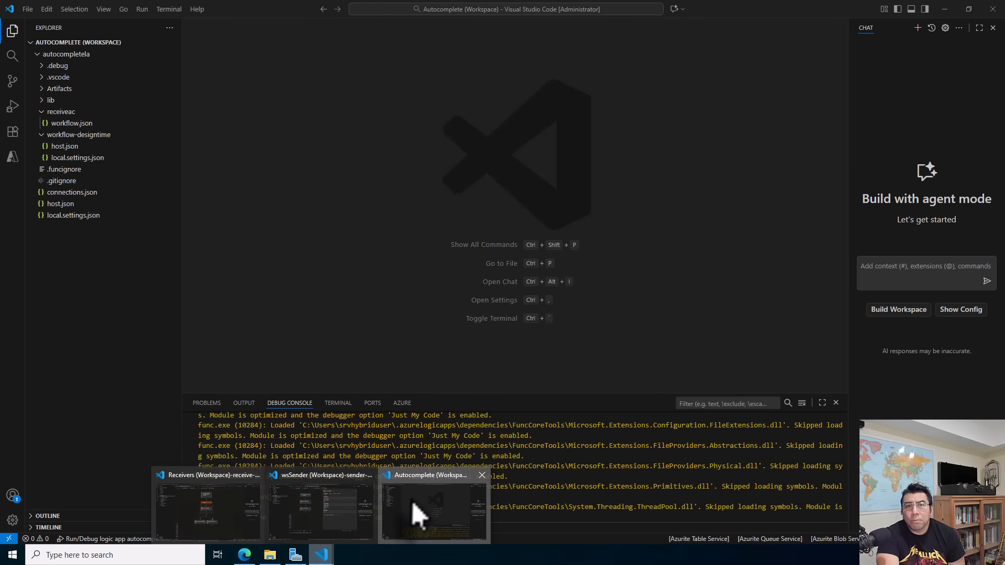
left_click(413, 518)
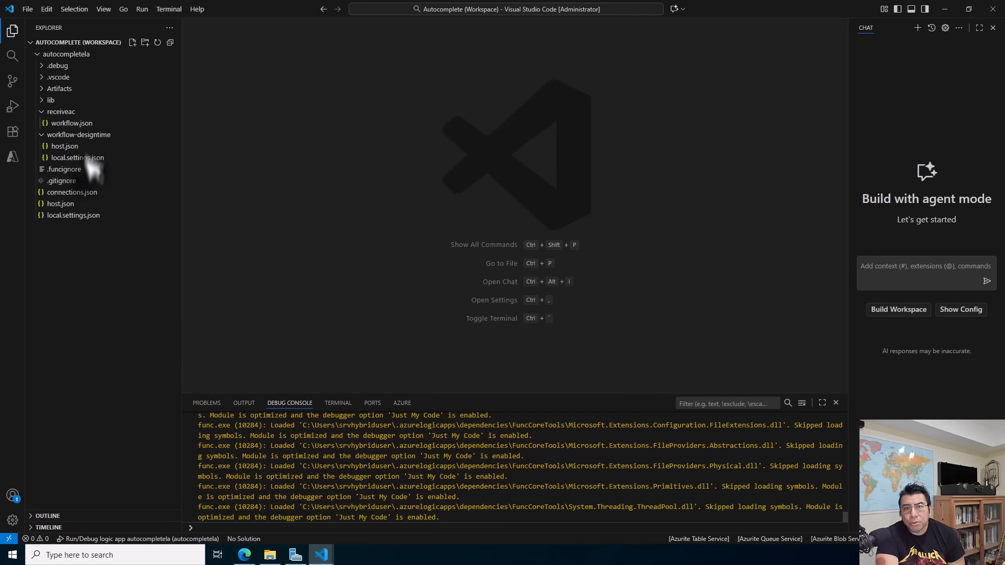
right_click(85, 125)
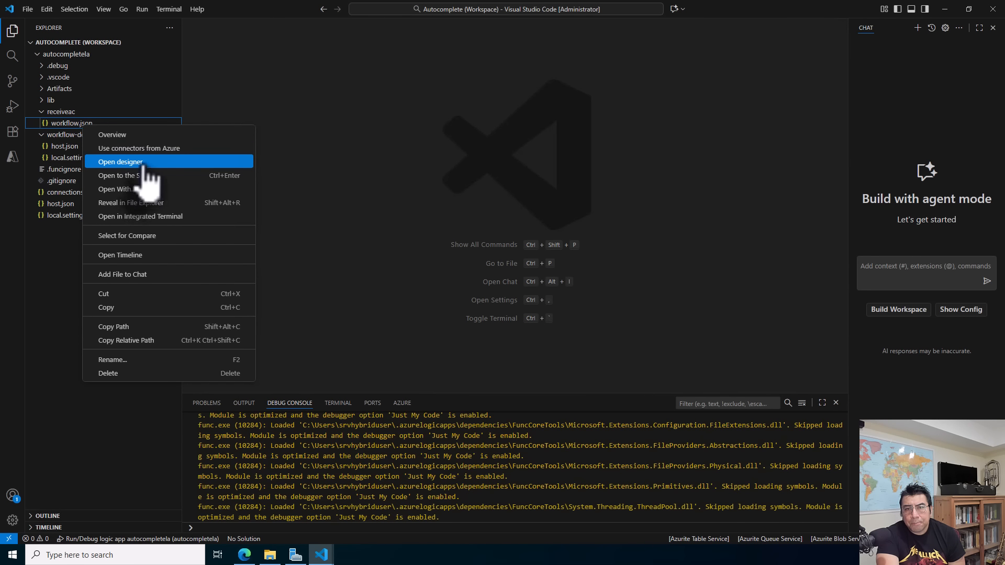
left_click(139, 162)
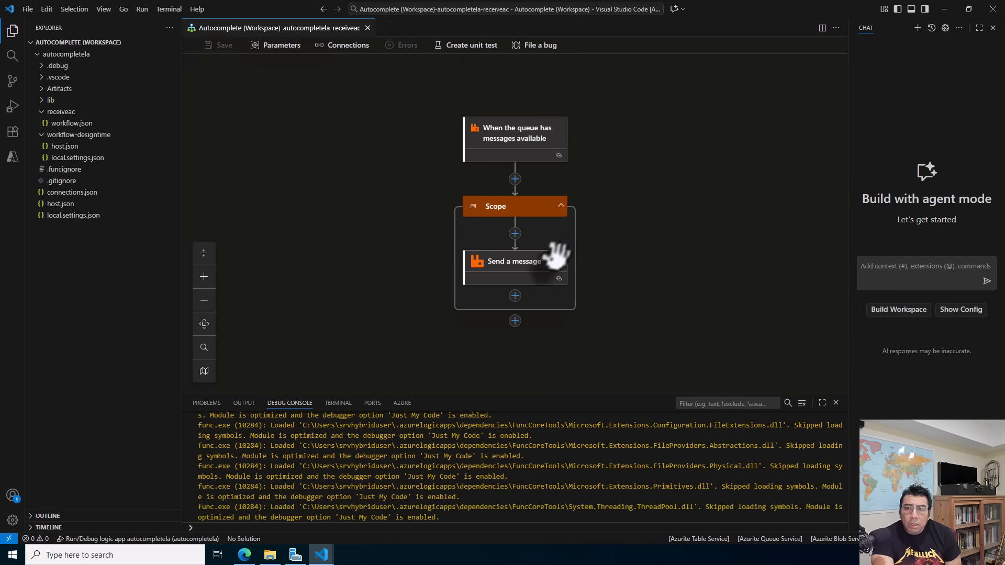
left_click(531, 271)
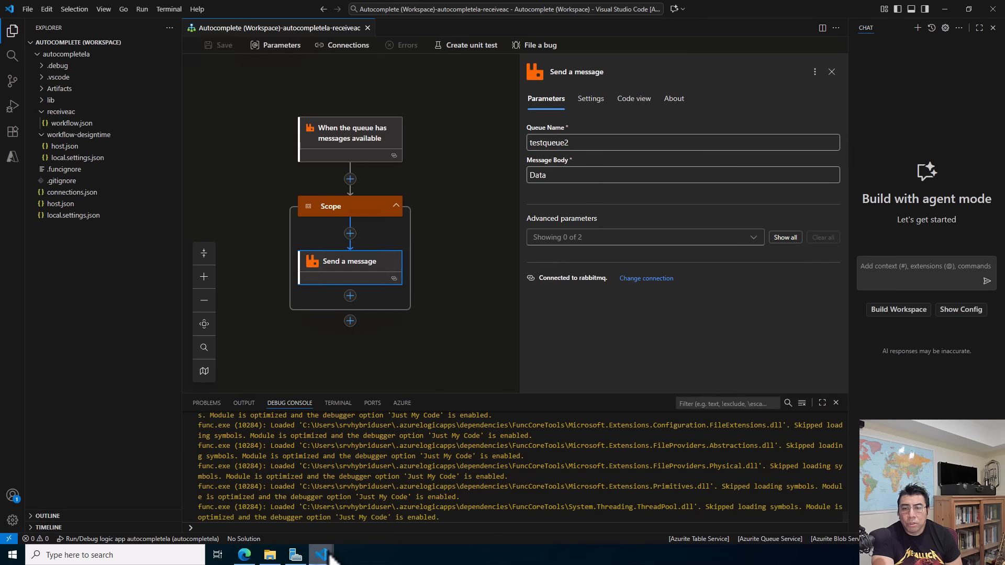
Return to the wsSender workspace and start debugging the sender logic app.
mouse_move(328, 558)
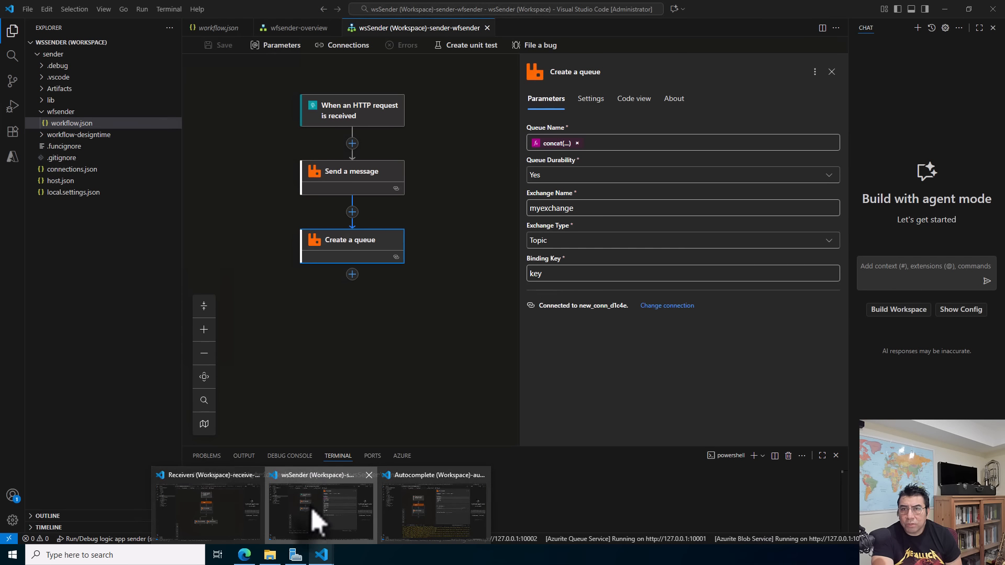
left_click(309, 510)
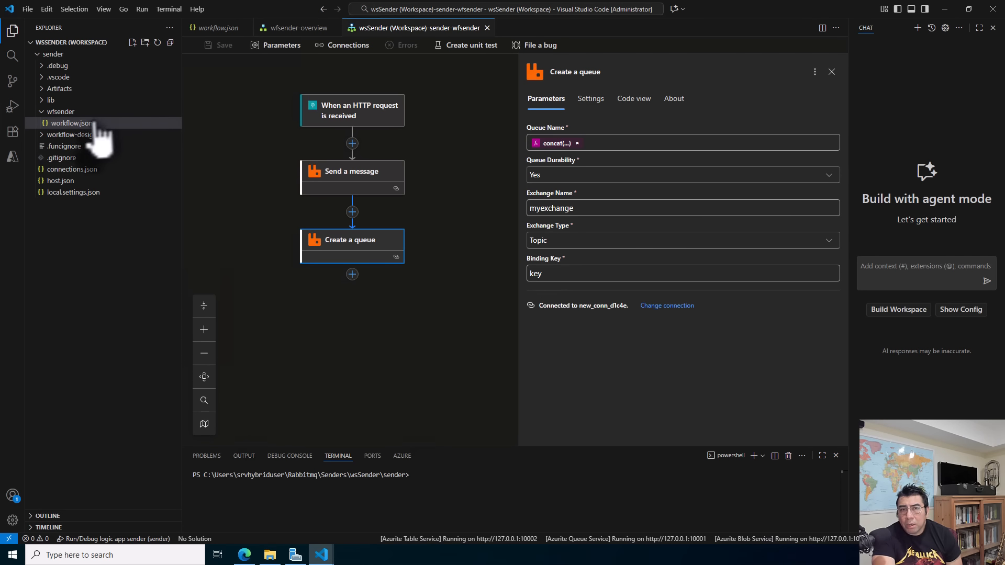
left_click(140, 10)
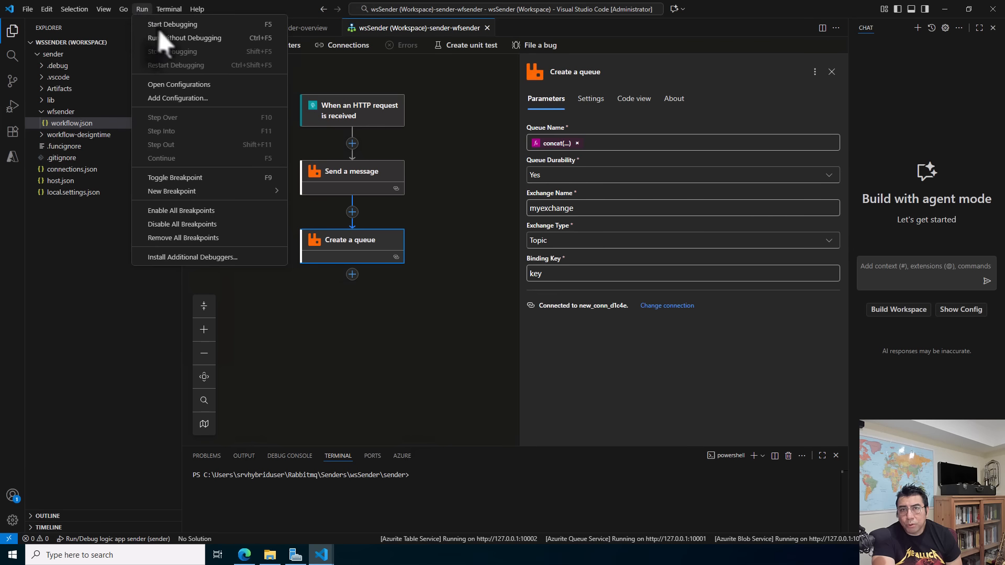
left_click(167, 26)
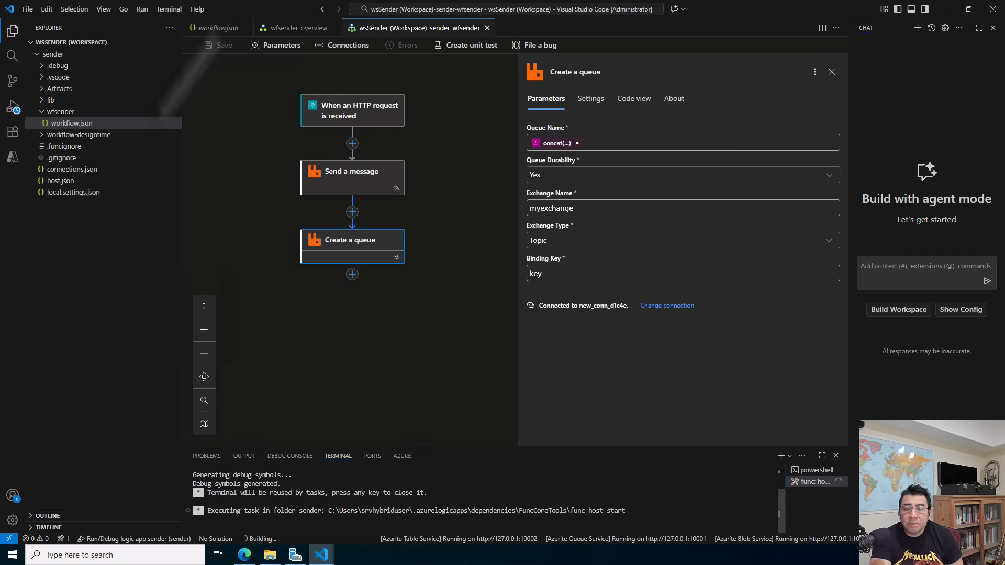
Switch to RabbitMQ Management in Edge, reload the queues page, and check the queue list before the trigger runs.
left_click(246, 555)
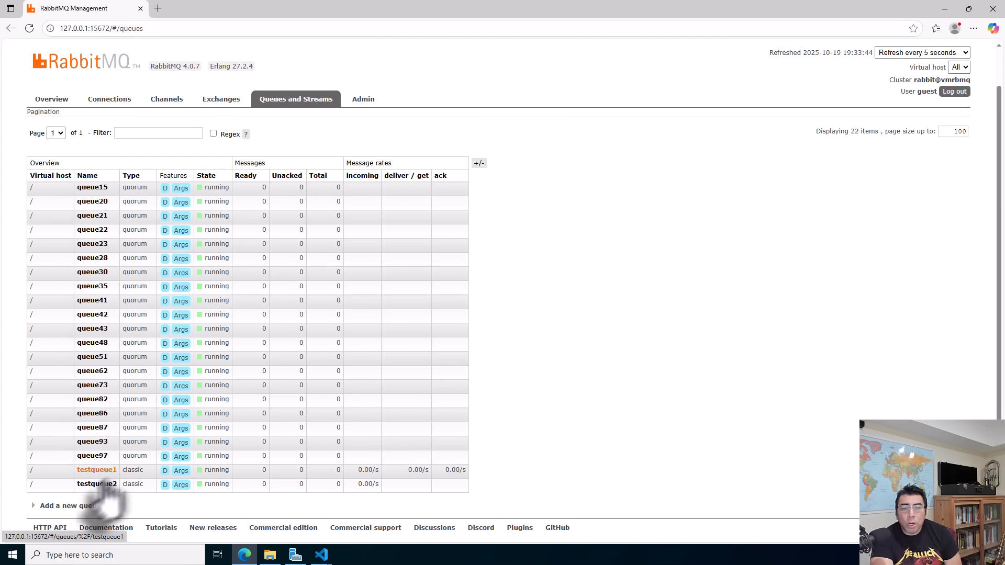
left_click(28, 29)
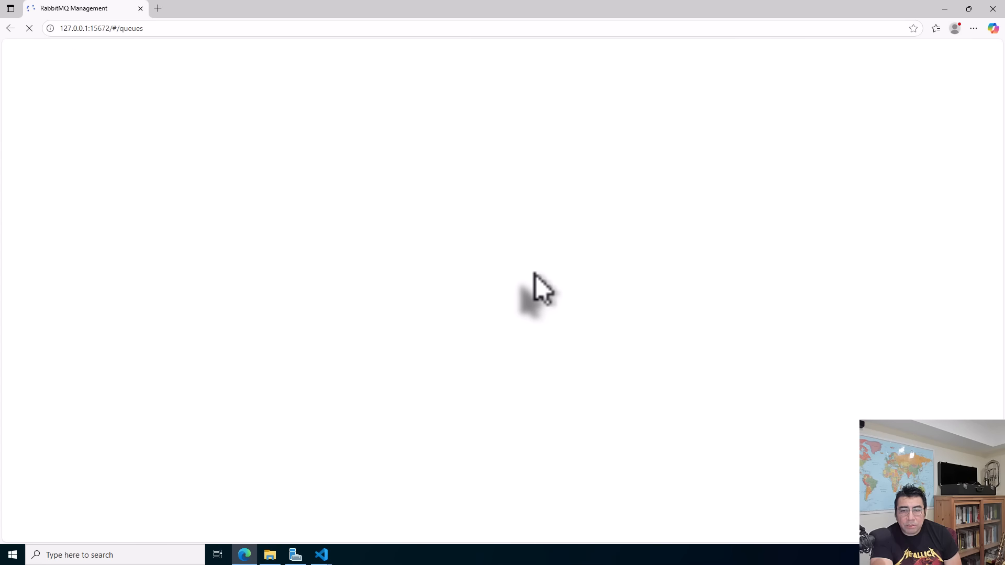
scroll(538, 287, "down", 2)
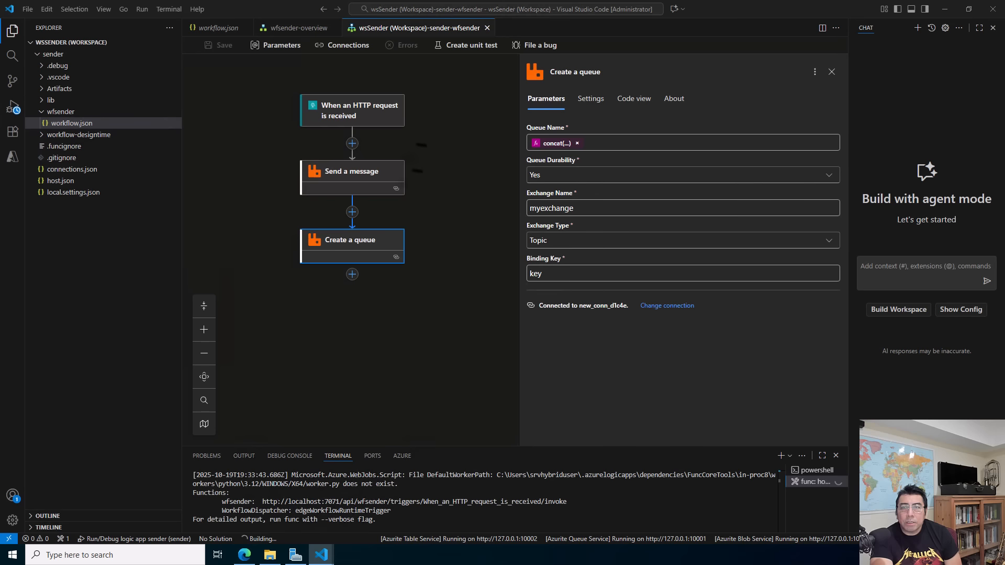
Return to the wsSender workspace, open the overview of wfsender's workflow.json, and run its trigger.
left_click(319, 511)
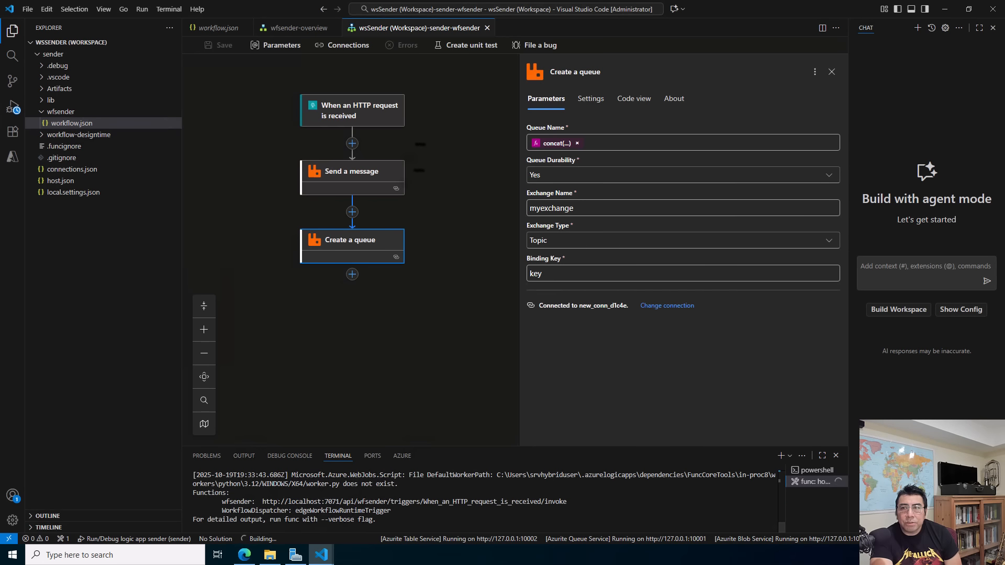
right_click(76, 127)
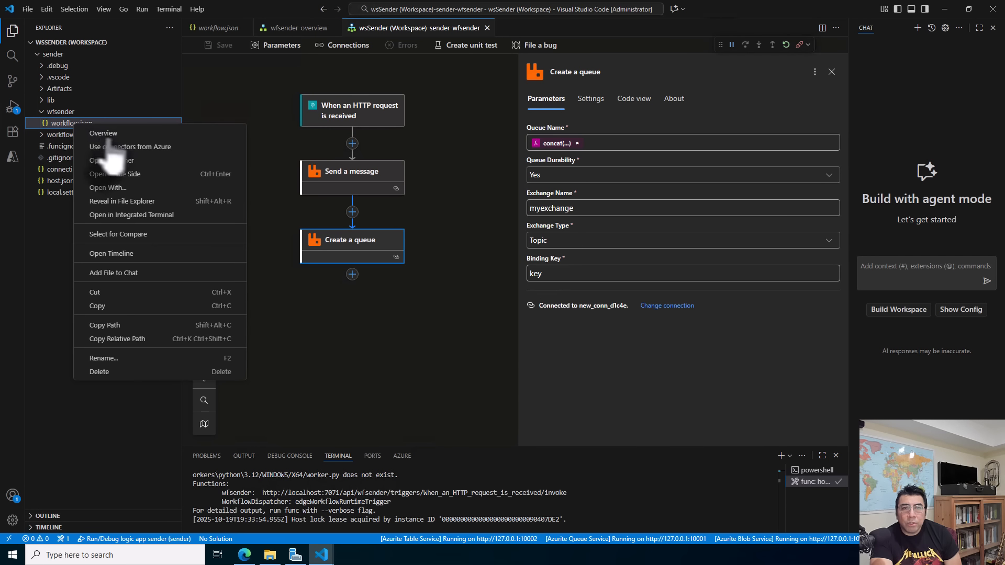
left_click(122, 134)
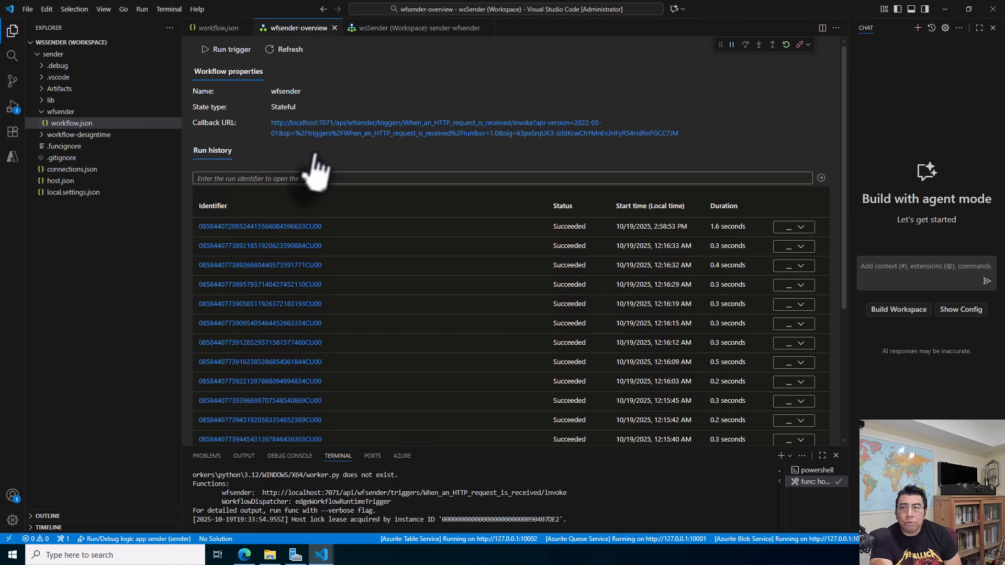
left_click(233, 54)
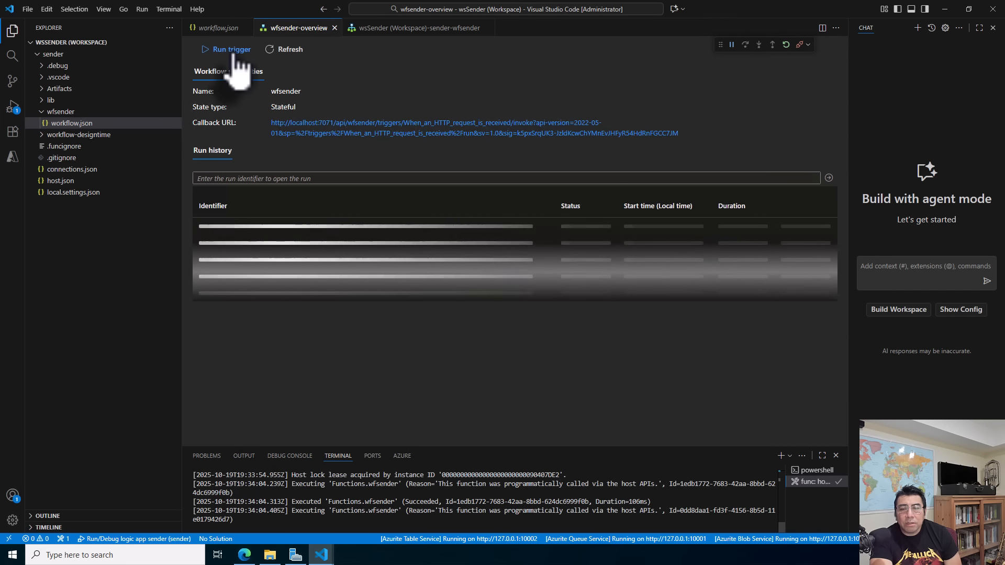
Switch to RabbitMQ Management in Edge and check testqueue1's ready messages after the sender trigger run.
mouse_move(244, 555)
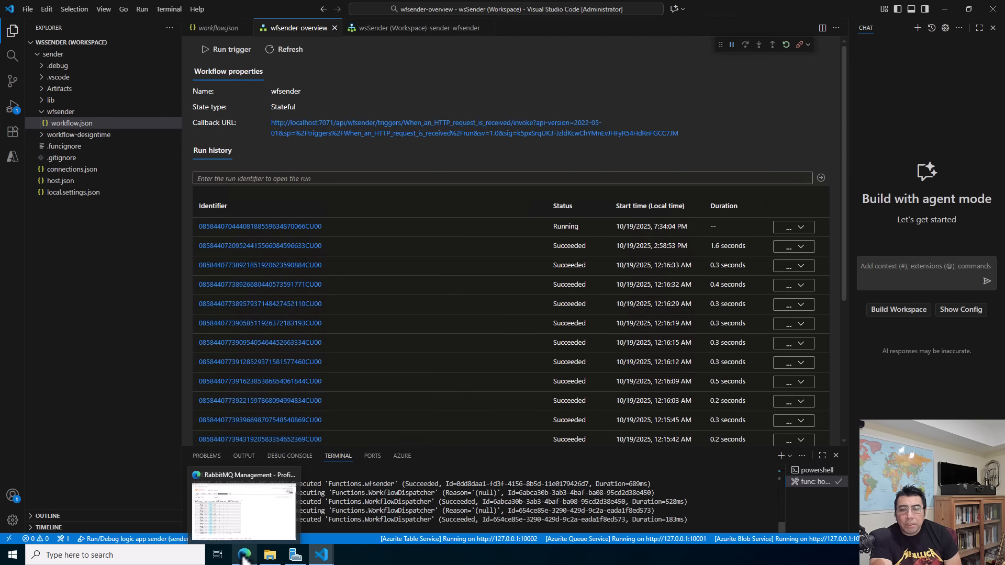
left_click(250, 521)
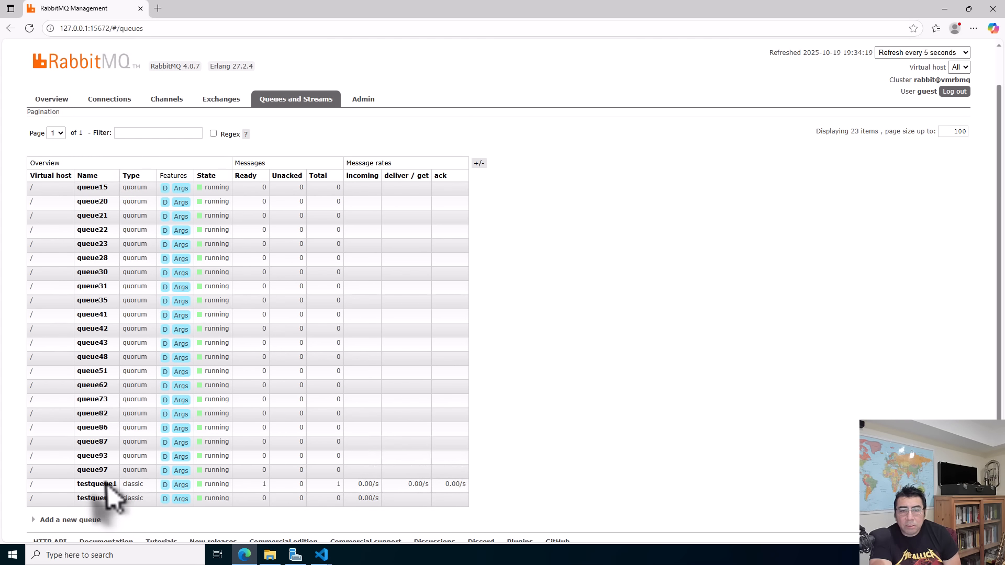
double_click(264, 484)
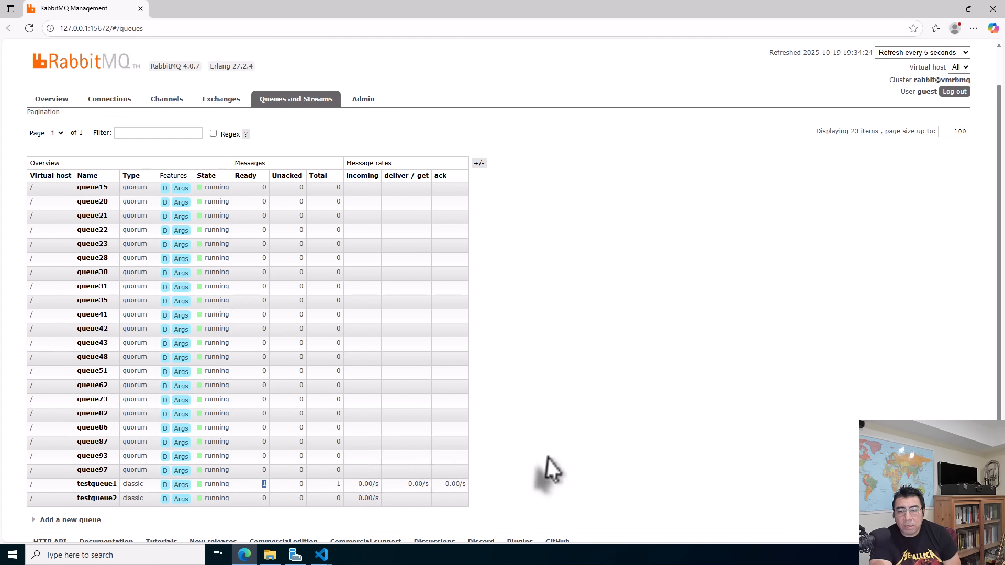
left_click(487, 454)
Return to the wsSender workspace in VS Code and end the sender logic app's debugging session.
mouse_move(322, 556)
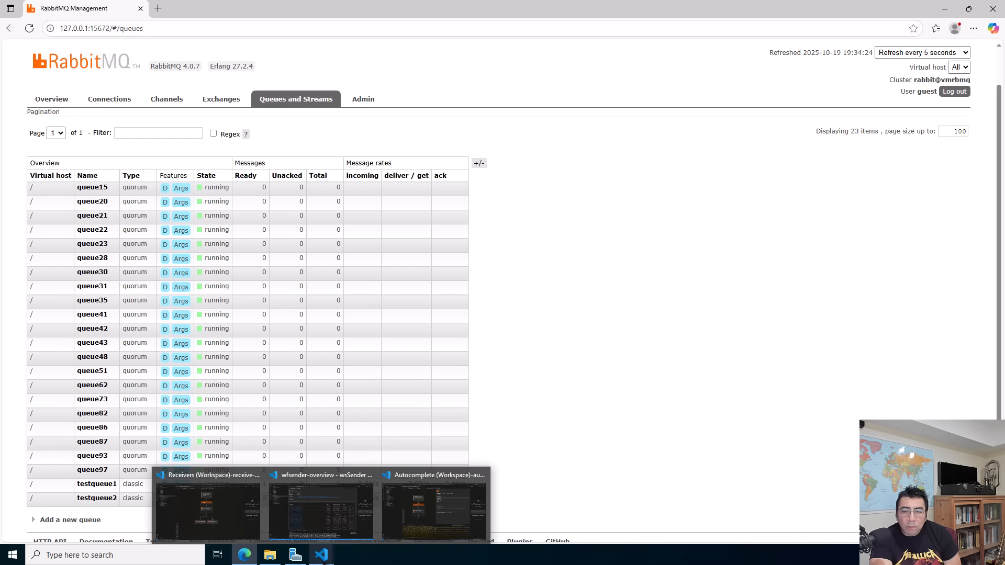
left_click(328, 513)
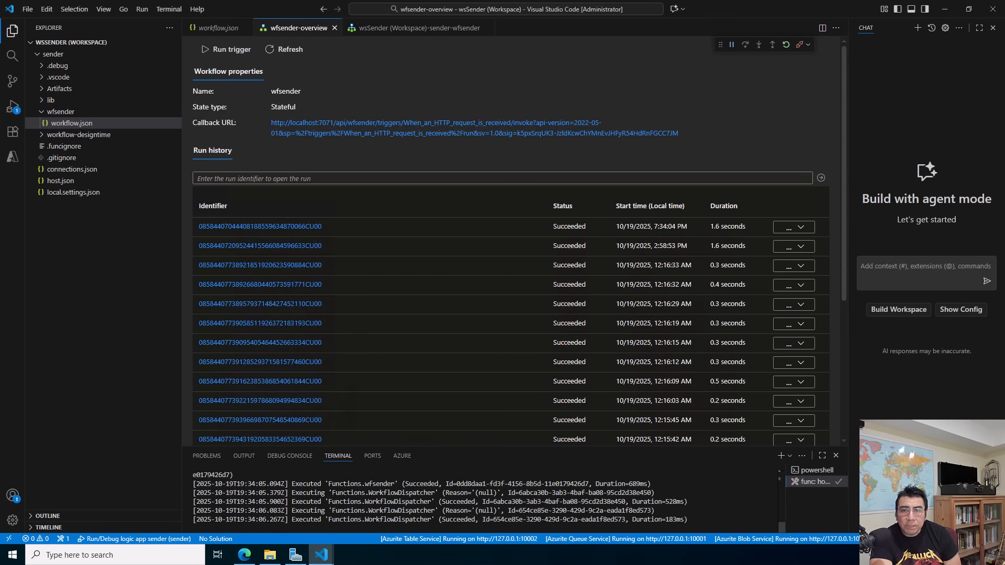
left_click(799, 45)
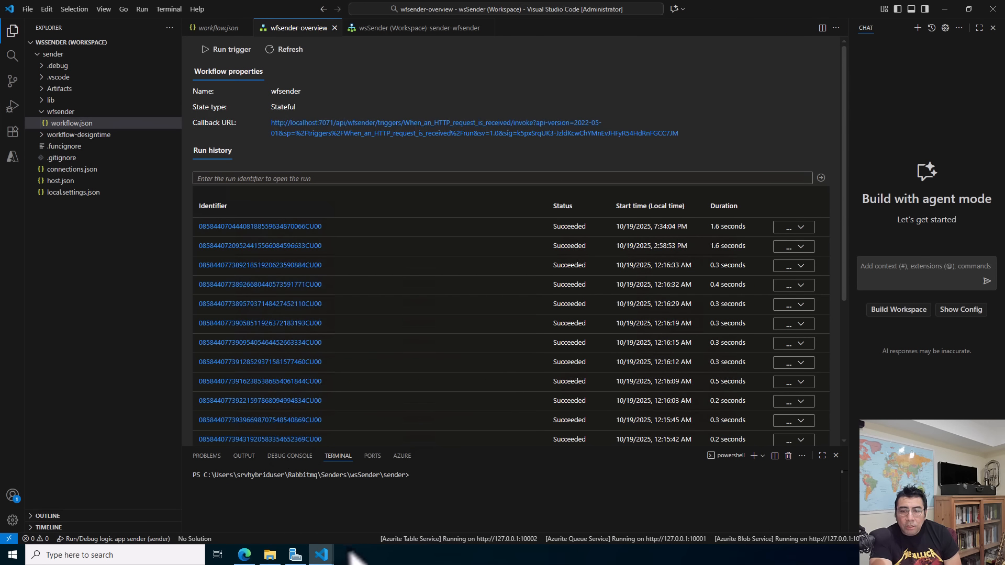
Start debugging the receive logic app in the Receivers workspace, and check testqueue1 and testqueue2 in RabbitMQ Management.
mouse_move(321, 553)
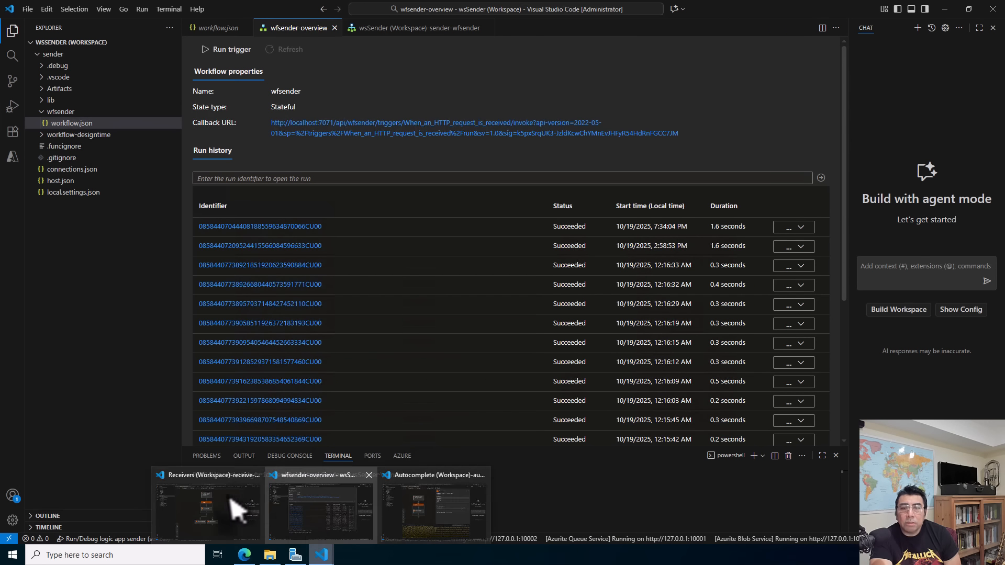
left_click(211, 503)
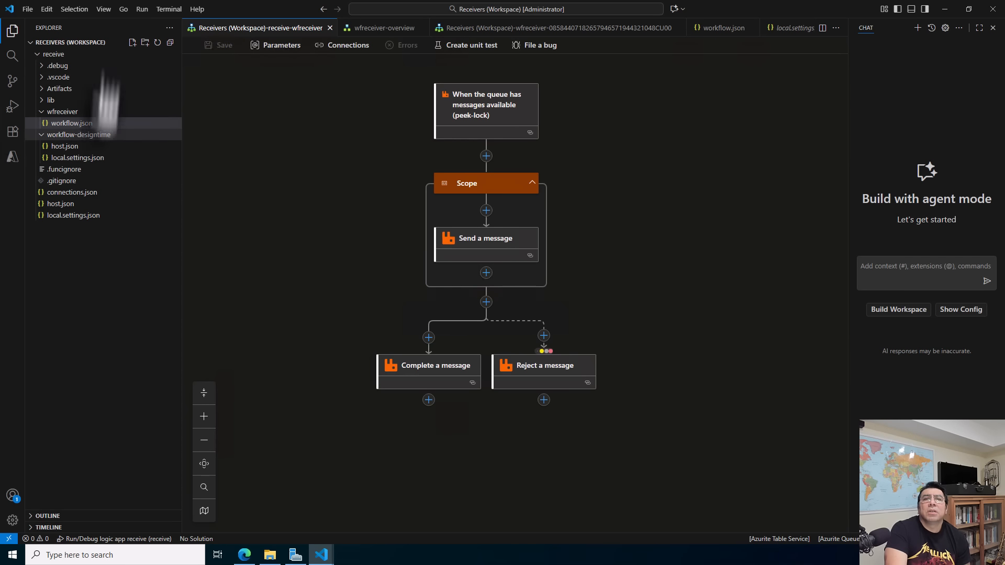
left_click(141, 10)
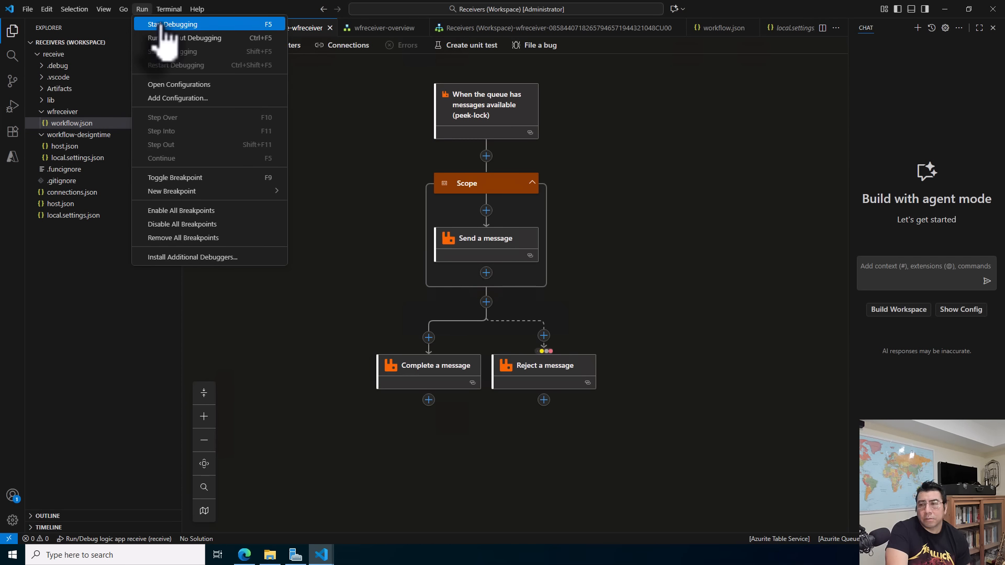
left_click(166, 26)
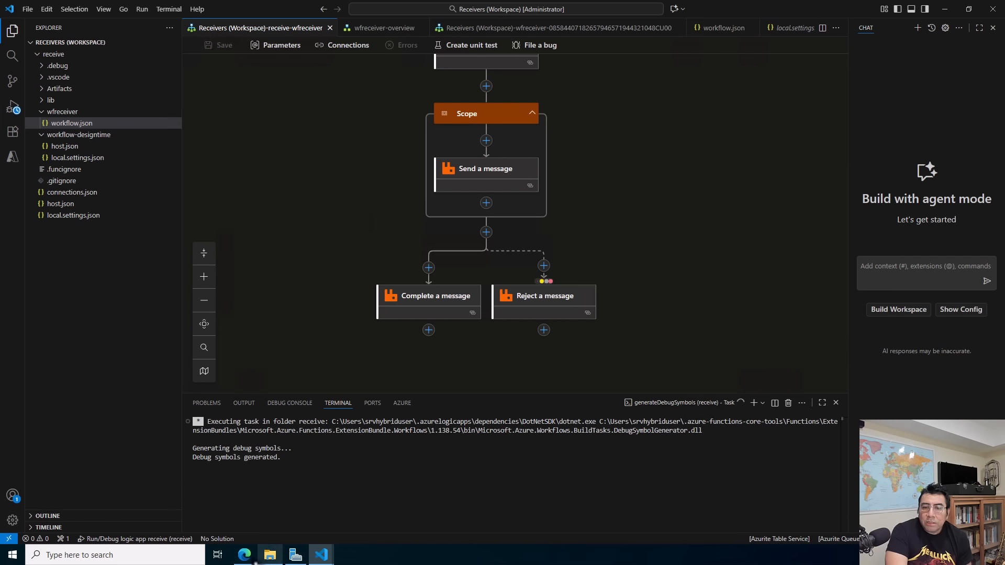
mouse_move(249, 557)
left_click(270, 521)
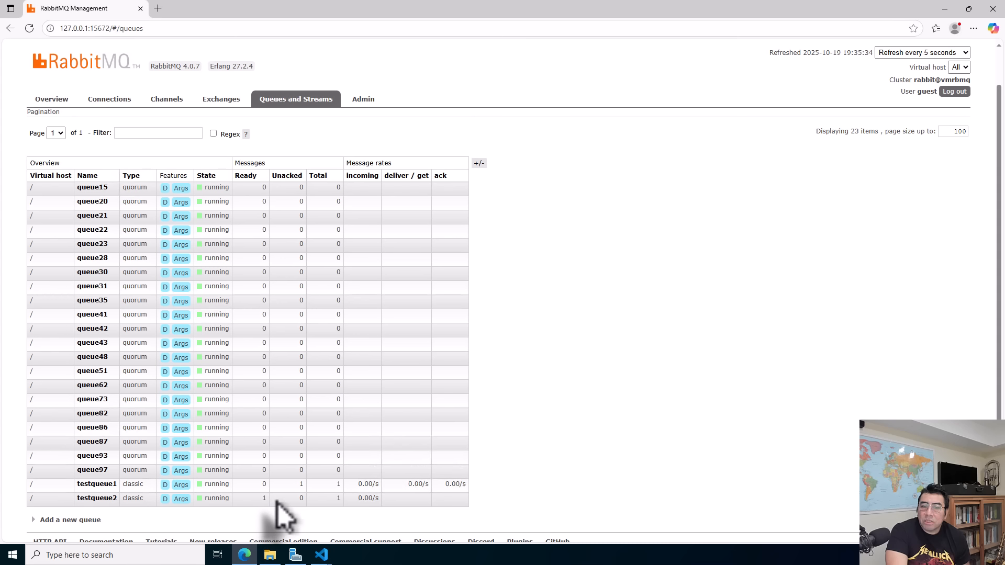
Return to the Receivers workspace and view the parameters of wfreceiver's peek-lock trigger and Send a message action in the designer.
left_click(322, 555)
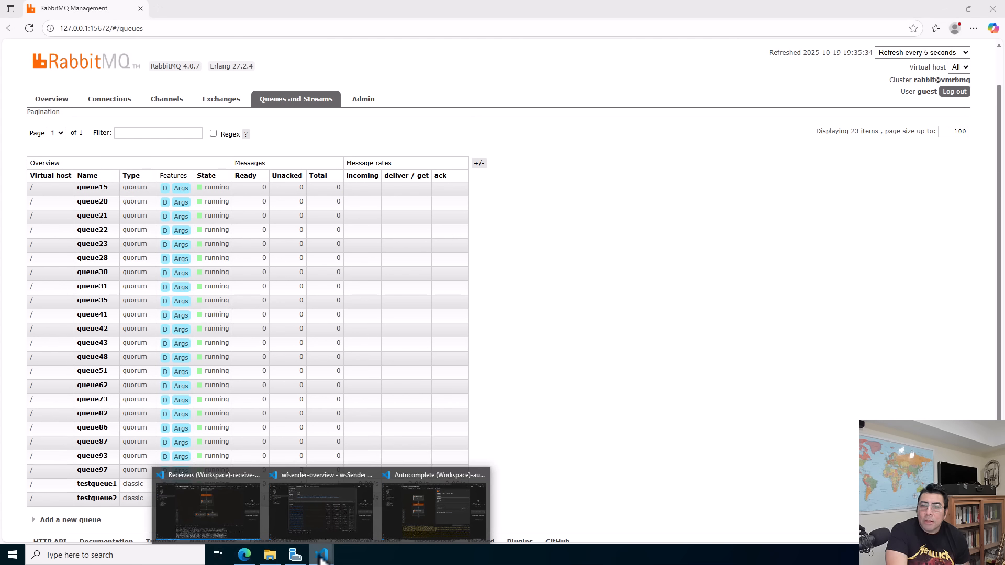
left_click(226, 513)
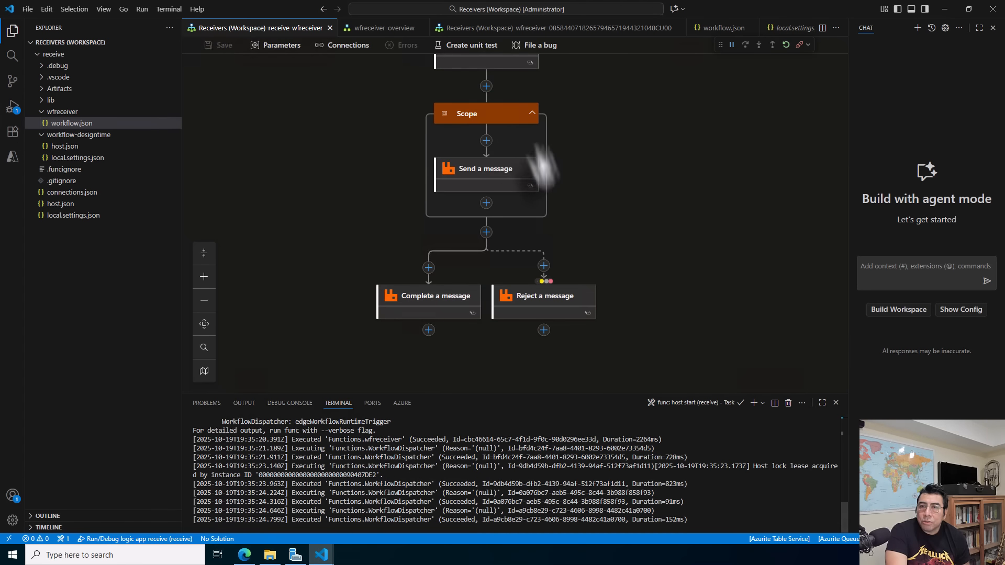
left_click_drag(612, 179, 579, 209)
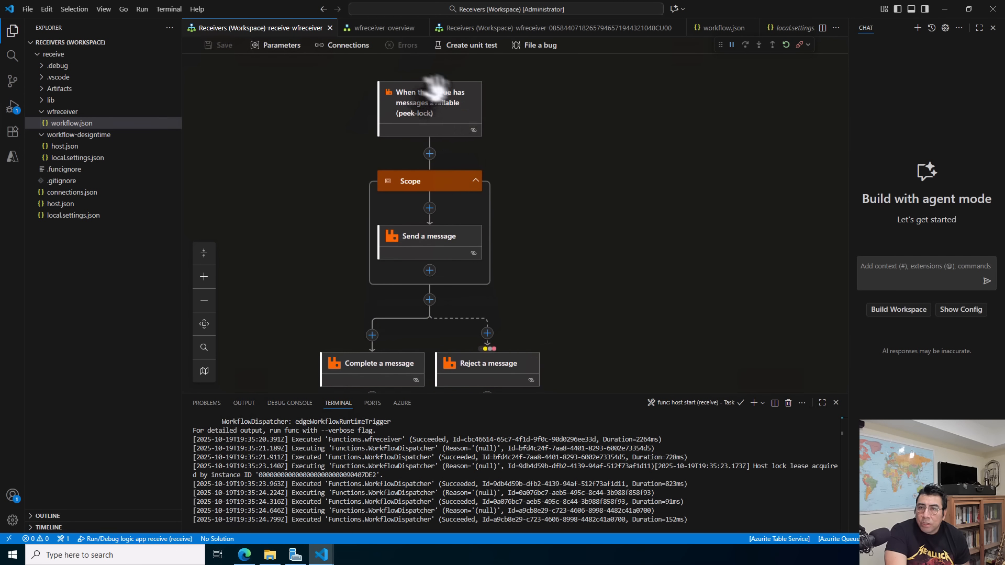
left_click(460, 115)
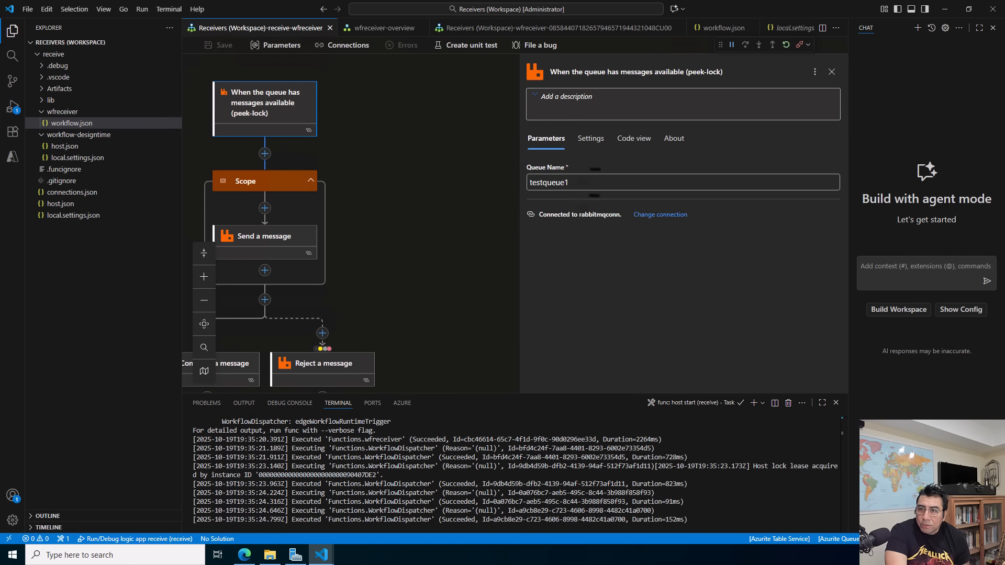
left_click(264, 250)
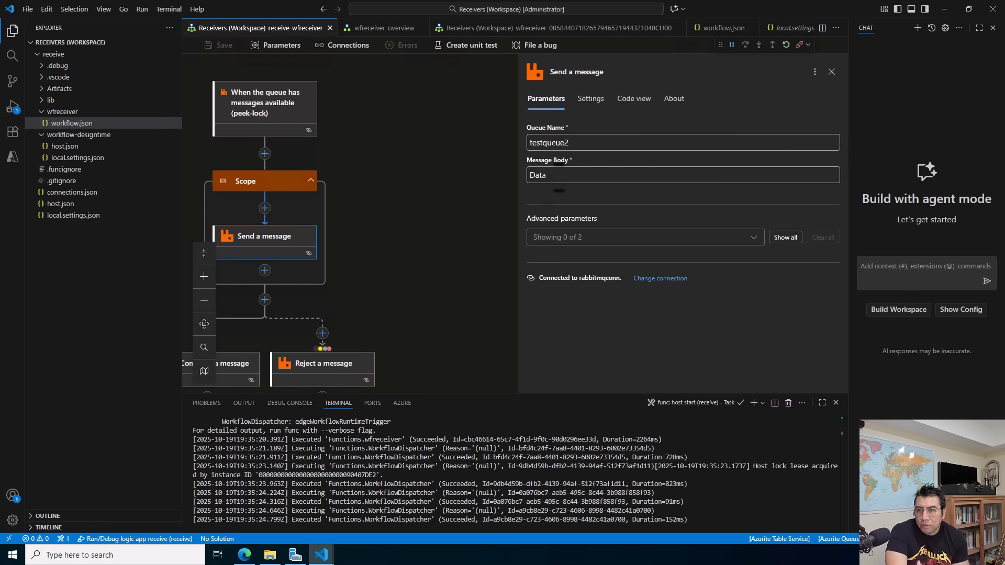
mouse_move(571, 189)
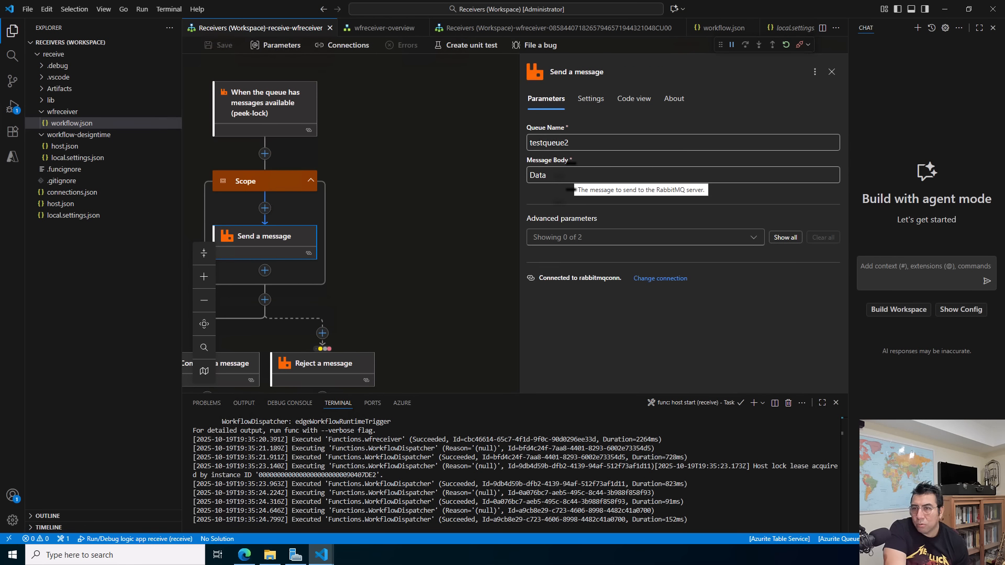
left_click_drag(359, 291, 455, 225)
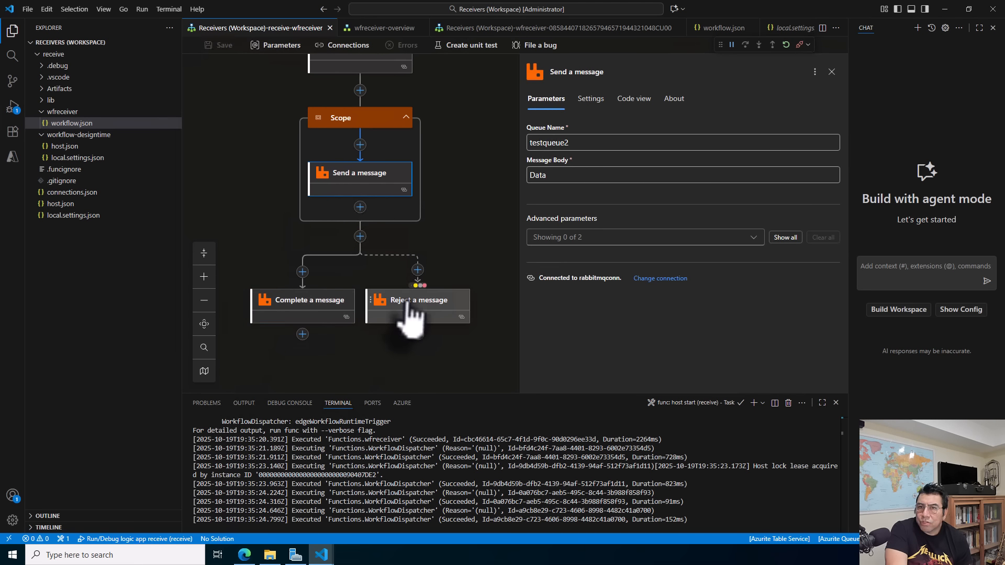
Open the overview of wfreceiver's workflow.json and open its most recent run from the run history.
right_click(76, 124)
left_click(106, 135)
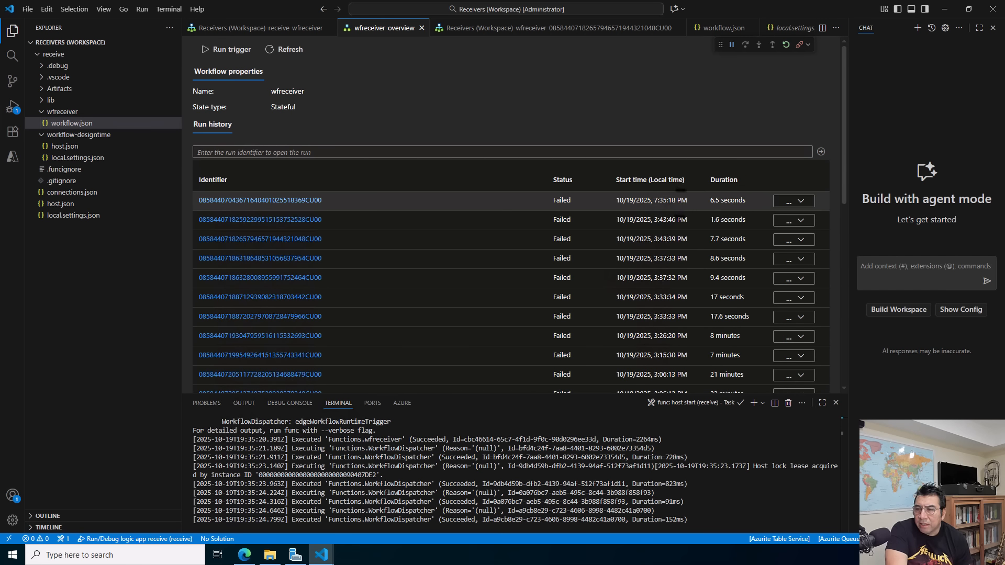
left_click(287, 202)
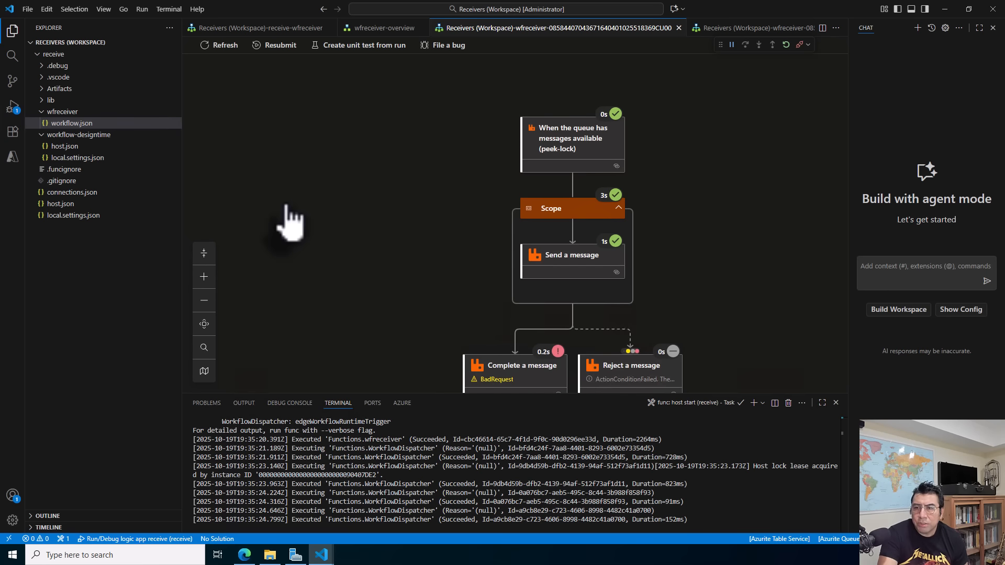
Inspect the run's inputs and outputs for the peek-lock trigger and the Send a message action.
left_click_drag(762, 183, 565, 139)
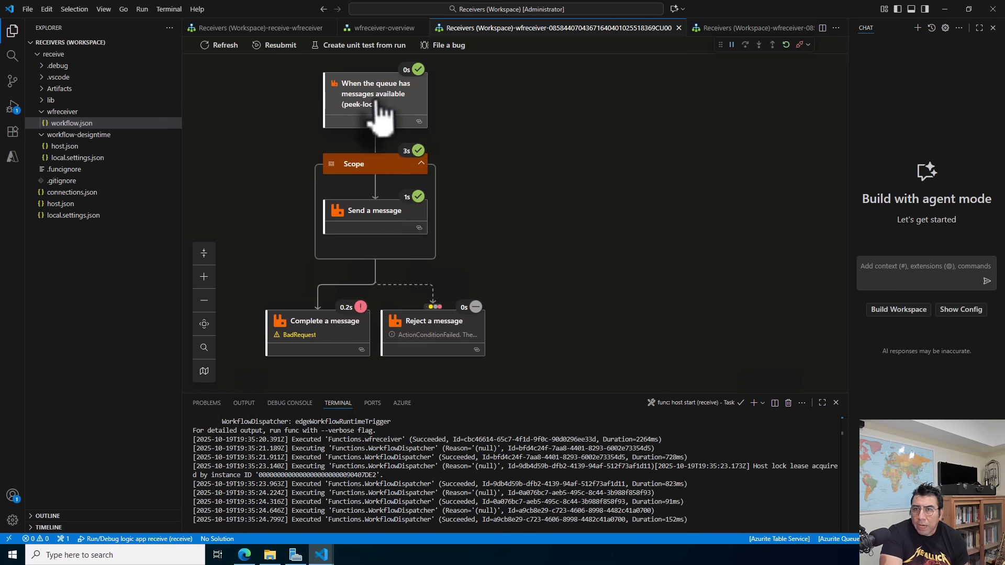
left_click(382, 110)
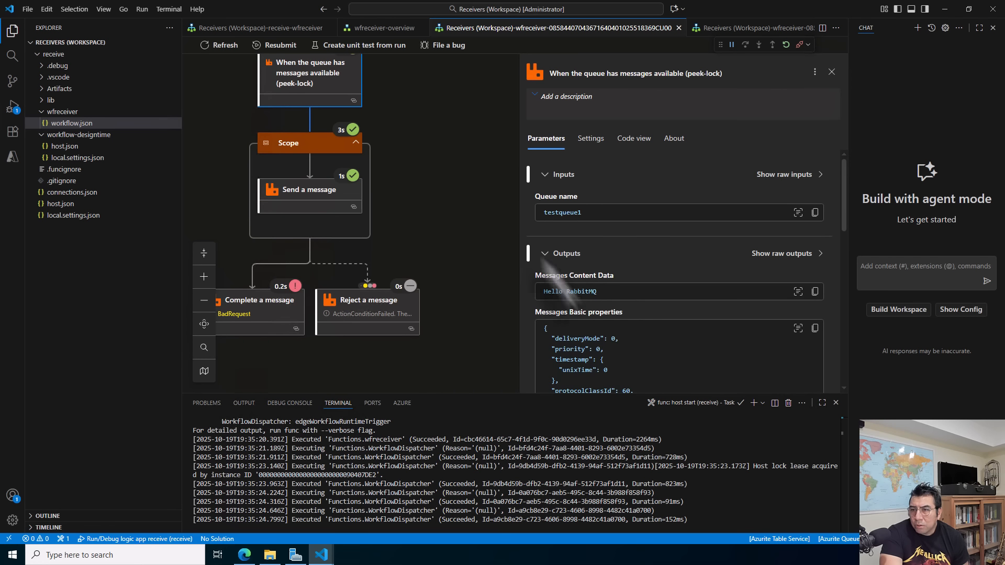
left_click(318, 217)
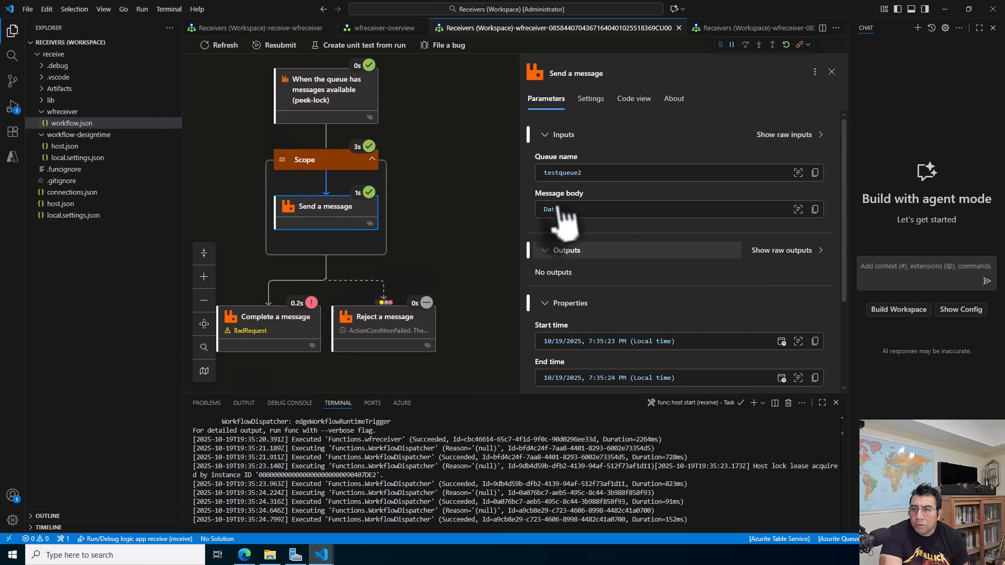
left_click_drag(439, 230, 478, 227)
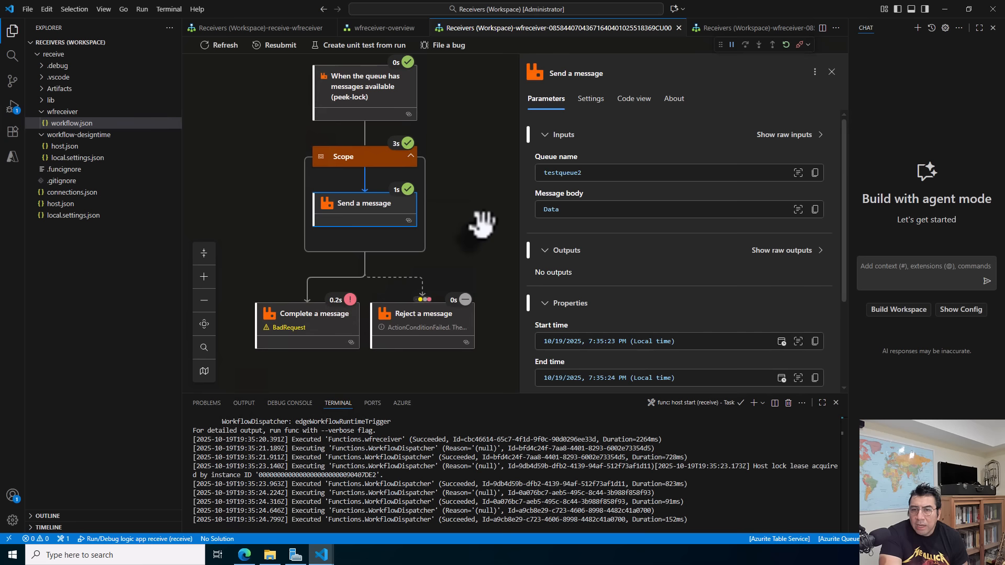
Inspect the run's Complete a message action, open its raw outputs, and read the full error message.
left_click(316, 331)
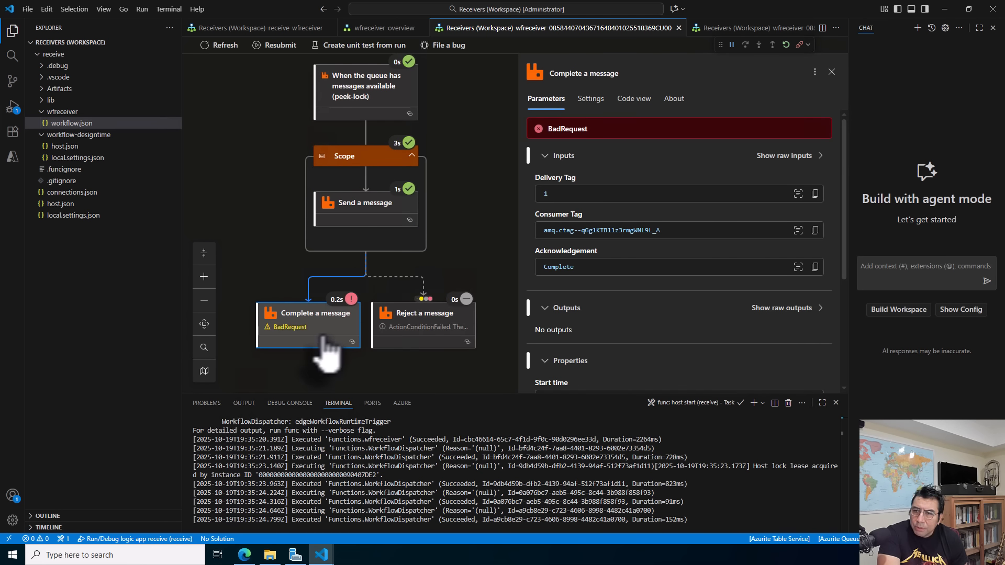
left_click(785, 310)
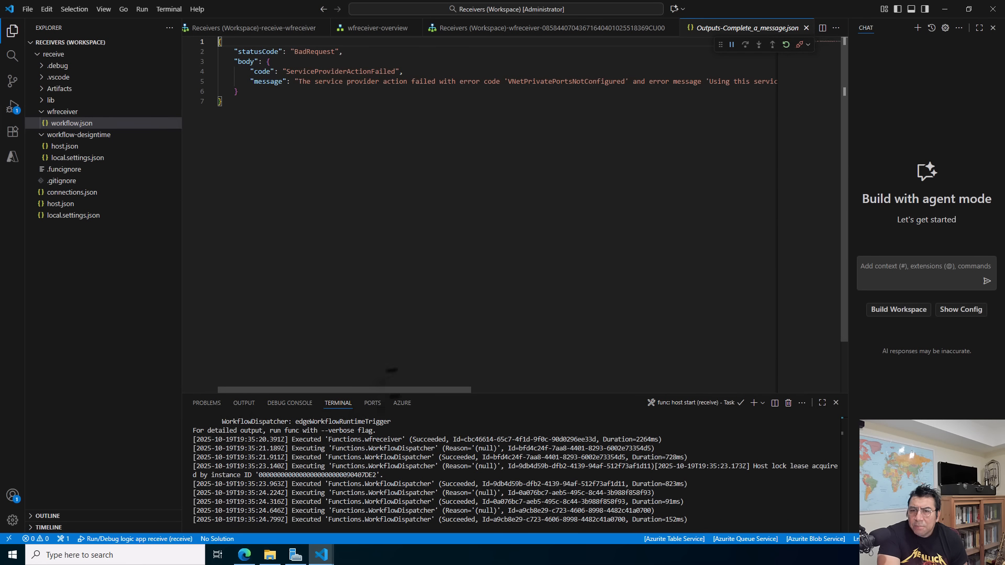
left_click_drag(397, 390, 682, 405)
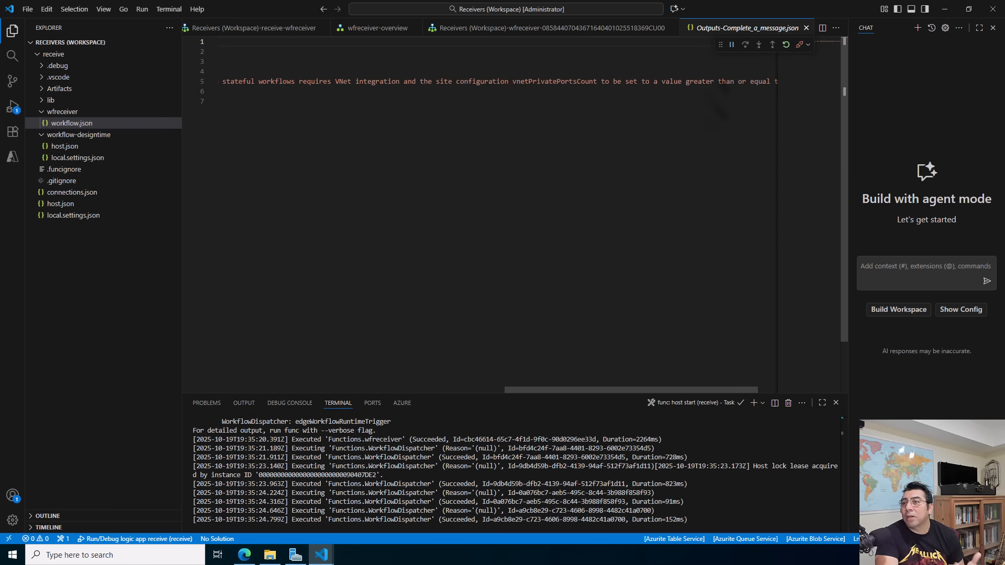
left_click_drag(666, 389, 570, 398)
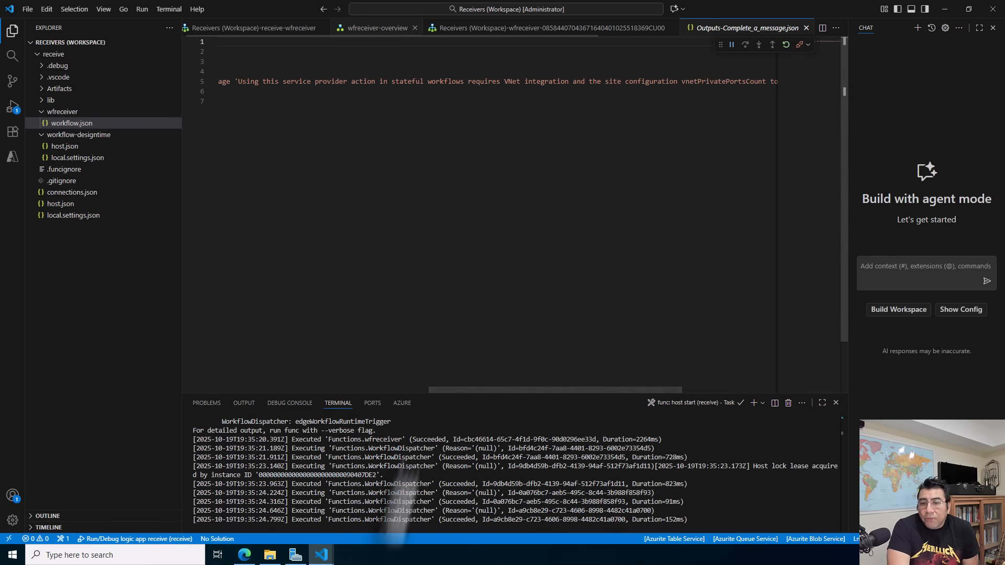
Switch to RabbitMQ Management and compare testqueue1's unacknowledged messages with testqueue2's ready messages.
left_click(245, 556)
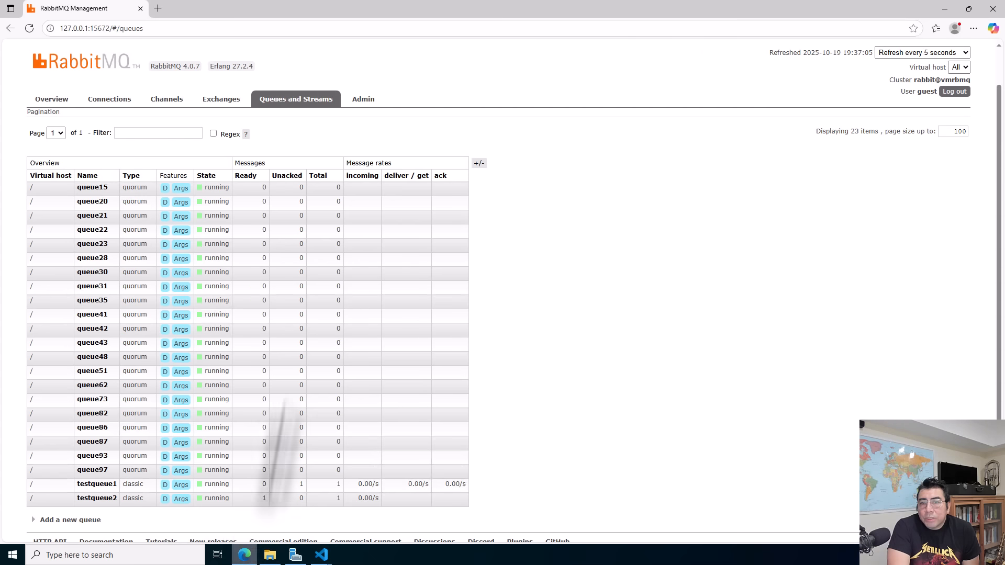
double_click(301, 483)
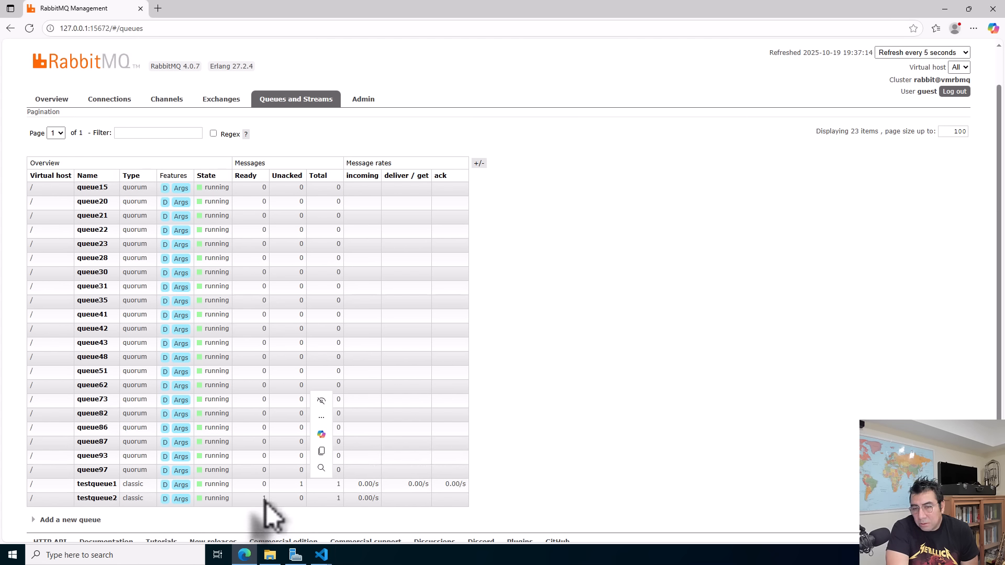
End the receive logic app's debugging session in the Receivers workspace, then recheck the queue list in RabbitMQ Management.
mouse_move(321, 554)
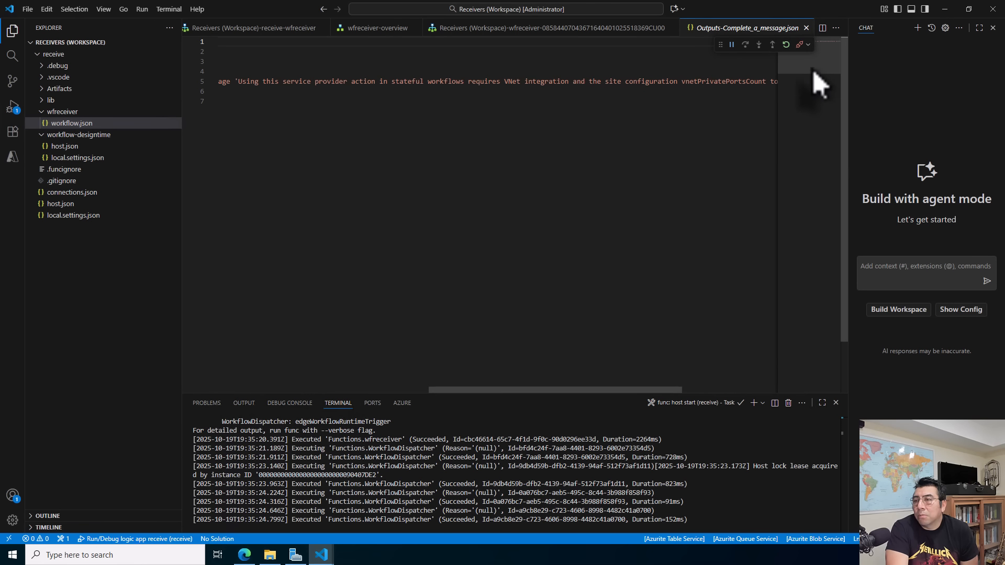
left_click(799, 45)
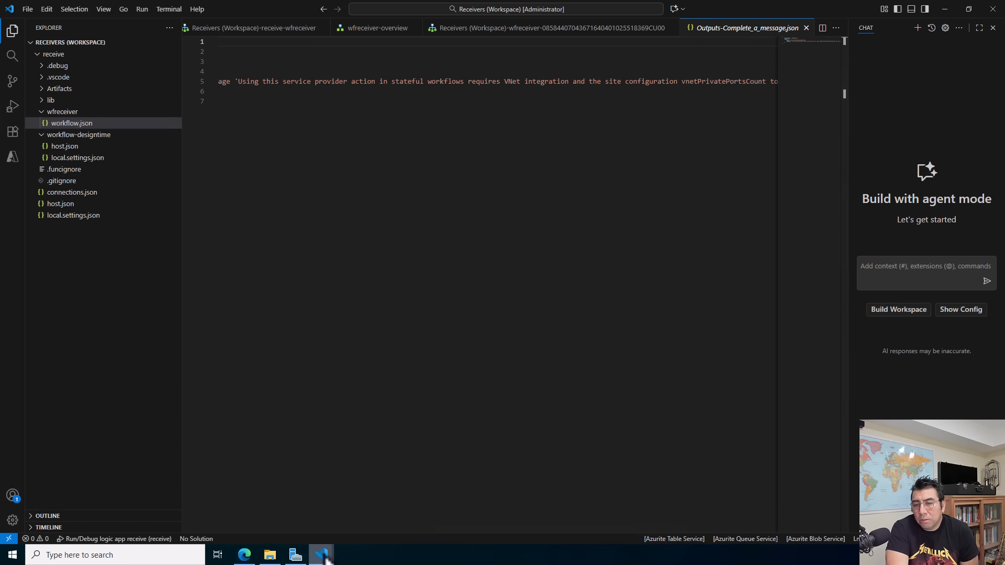
mouse_move(324, 558)
left_click(244, 554)
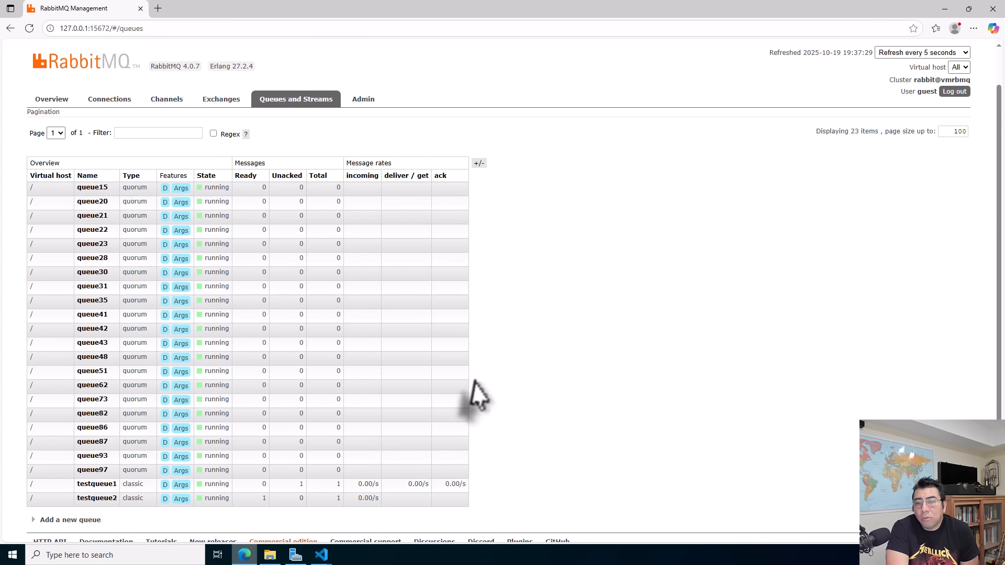